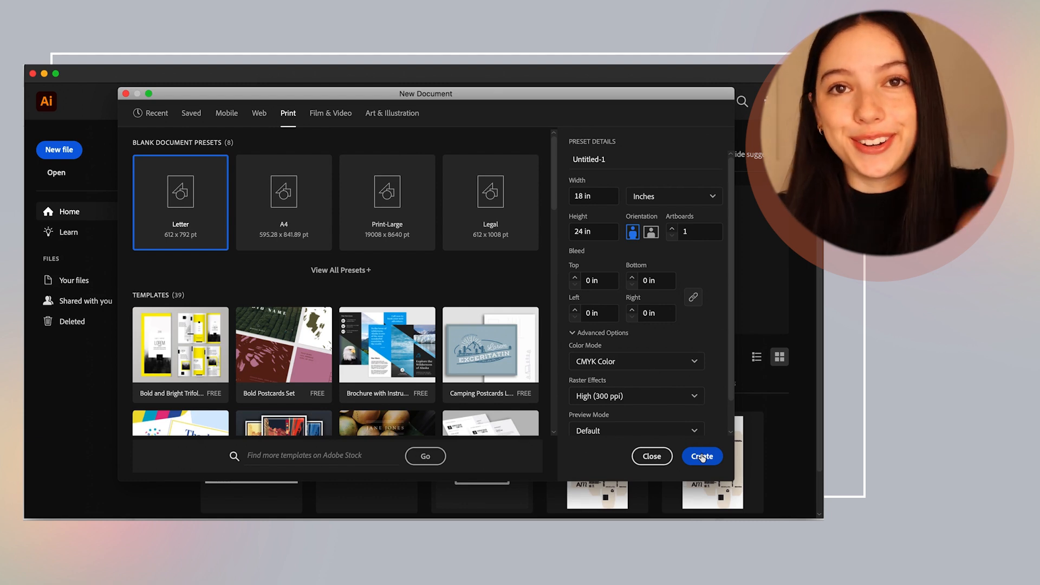
Step: Create the 18 × 24 in portrait CMYK print document and finish editing its two artboards
{"action": "left_click", "coordinate": [702, 457]}
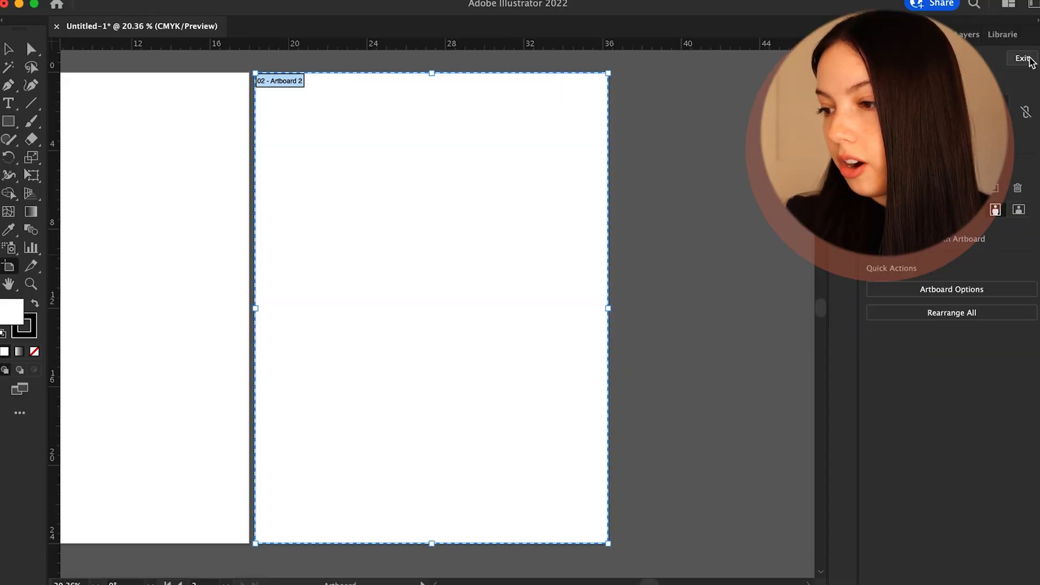
{"action": "left_click", "coordinate": [1028, 58]}
{"action": "scroll", "coordinate": [573, 135], "scroll_direction": "left", "scroll_amount": 5}
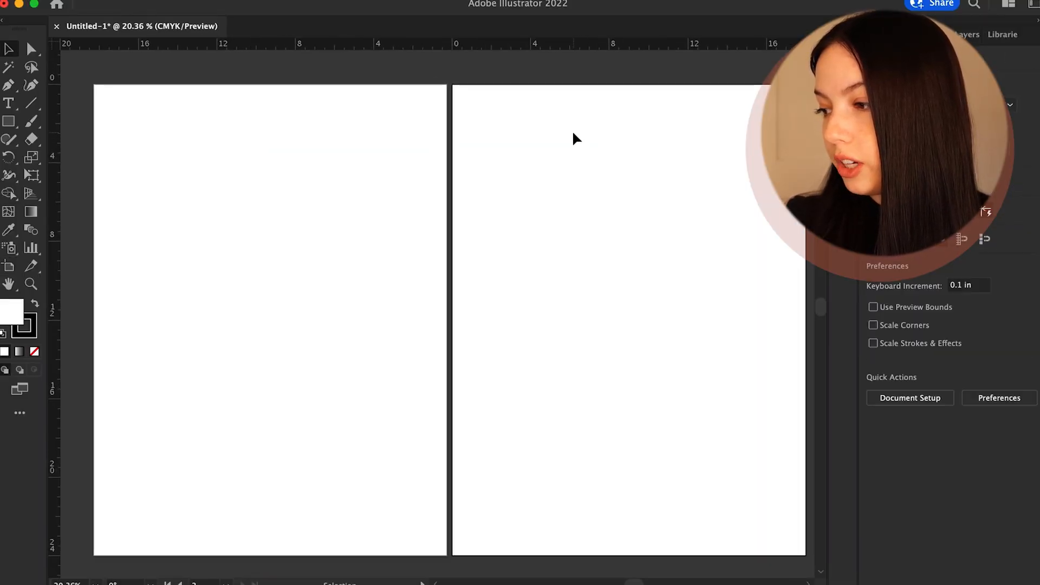
{"action": "scroll", "coordinate": [573, 133], "scroll_direction": "down", "scroll_amount": 2}
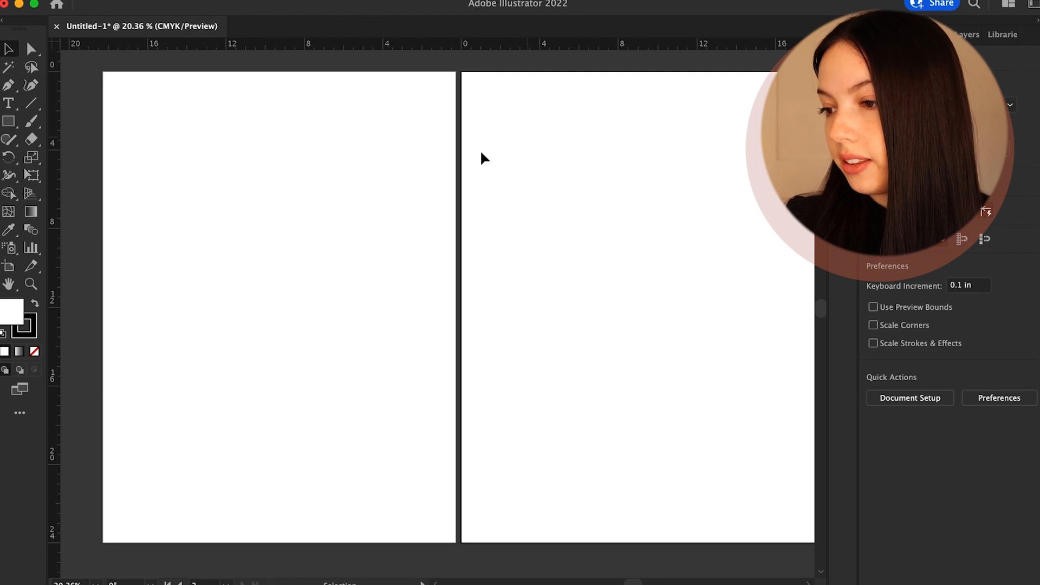
Step: Add a text frame about 13.4 × 7.4 in across the first artboard's left edge, with 41 pt type and no placeholder text
{"action": "key", "text": "t"}
{"action": "scroll", "coordinate": [57, 243], "scroll_direction": "left", "scroll_amount": 5}
{"action": "left_click_drag", "start_coordinate": [120, 105], "coordinate": [386, 246]}
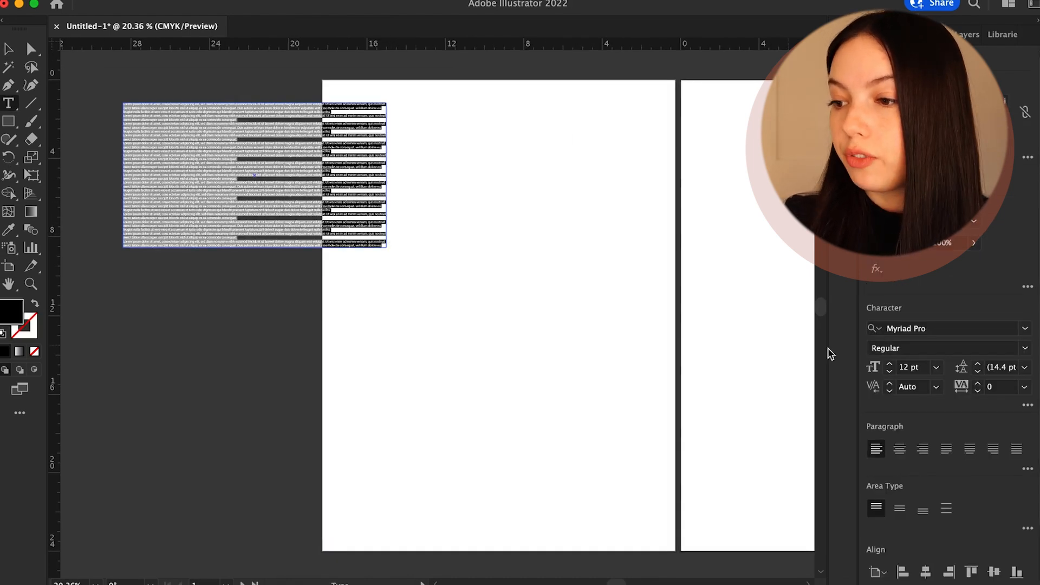
{"action": "left_click", "coordinate": [889, 364]}
{"action": "left_click", "coordinate": [889, 364]}
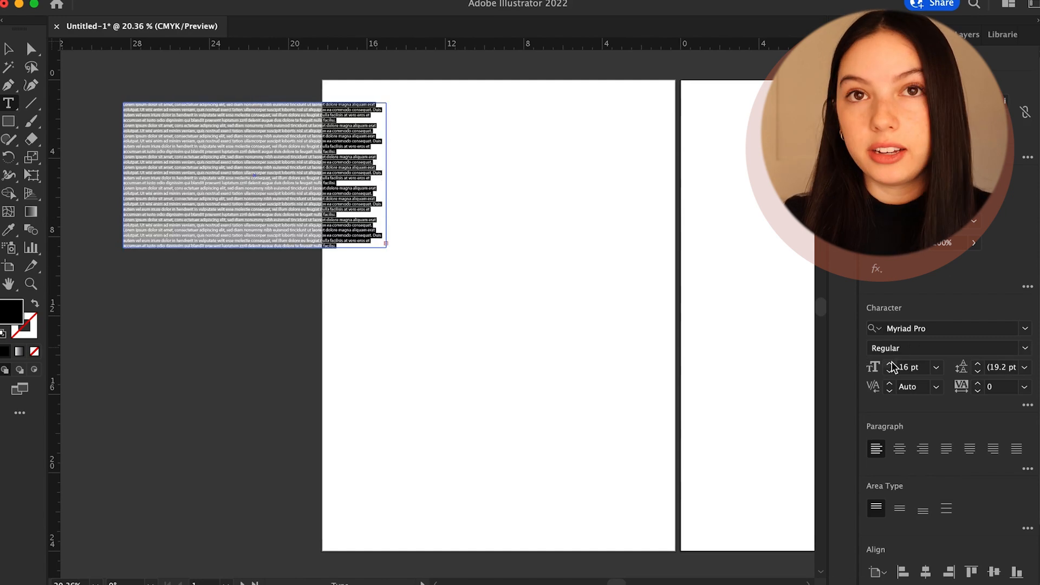
{"action": "left_click", "coordinate": [890, 364]}
{"action": "left_click", "coordinate": [889, 364]}
{"action": "left_click", "coordinate": [890, 364]}
{"action": "left_click", "coordinate": [889, 364]}
{"action": "key", "text": "Delete"}
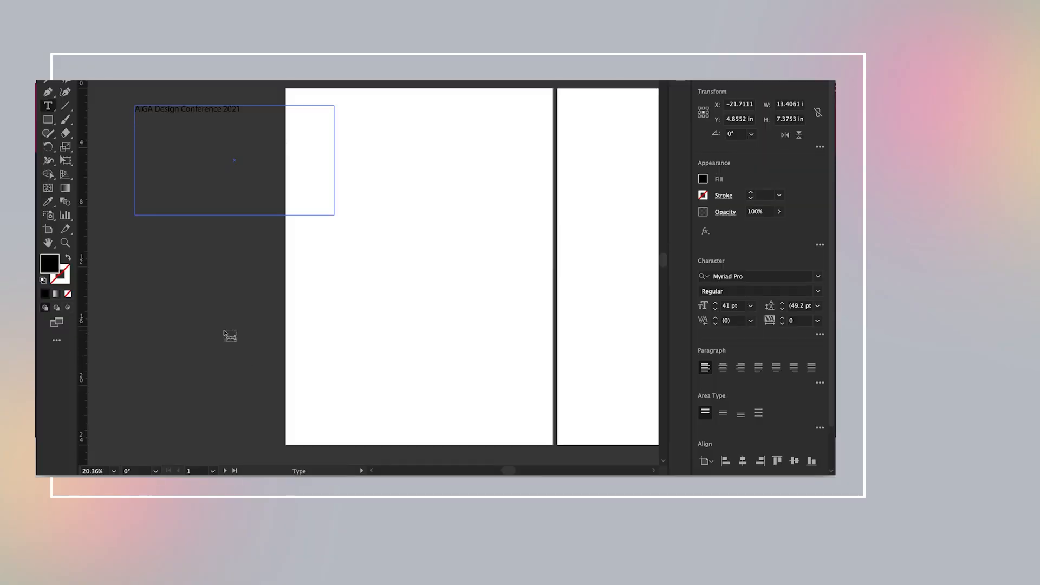
Step: Add the date line "September 20-24, 2021" and copy the venue name and address from the AIGA conference page in the browser
{"action": "type", "text": "September 20-24, 2021"}
{"action": "left_click", "coordinate": [240, 489]}
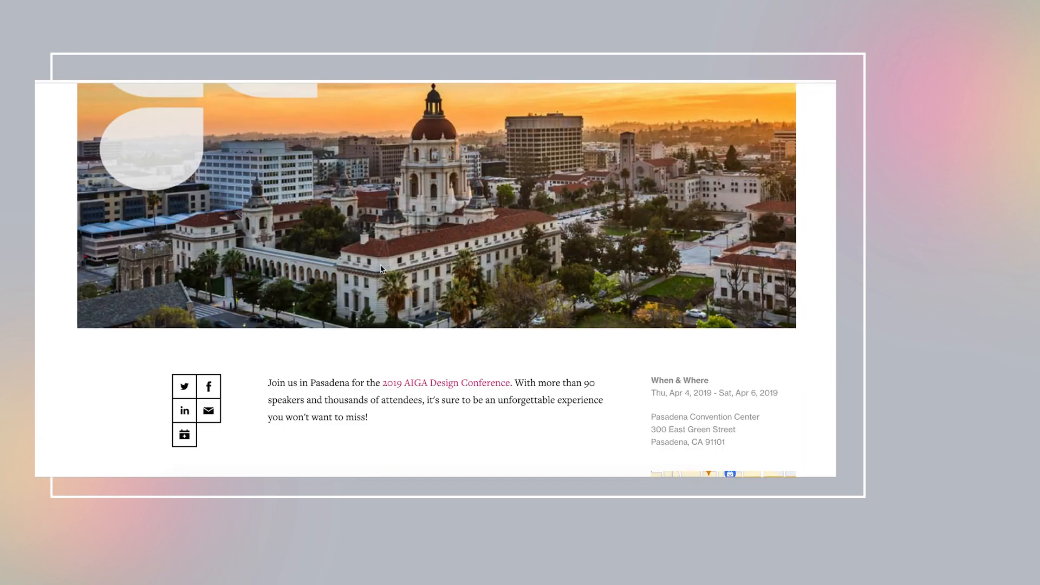
{"action": "scroll", "coordinate": [382, 269], "scroll_direction": "down", "scroll_amount": 3}
{"action": "left_click_drag", "start_coordinate": [650, 279], "coordinate": [737, 302]}
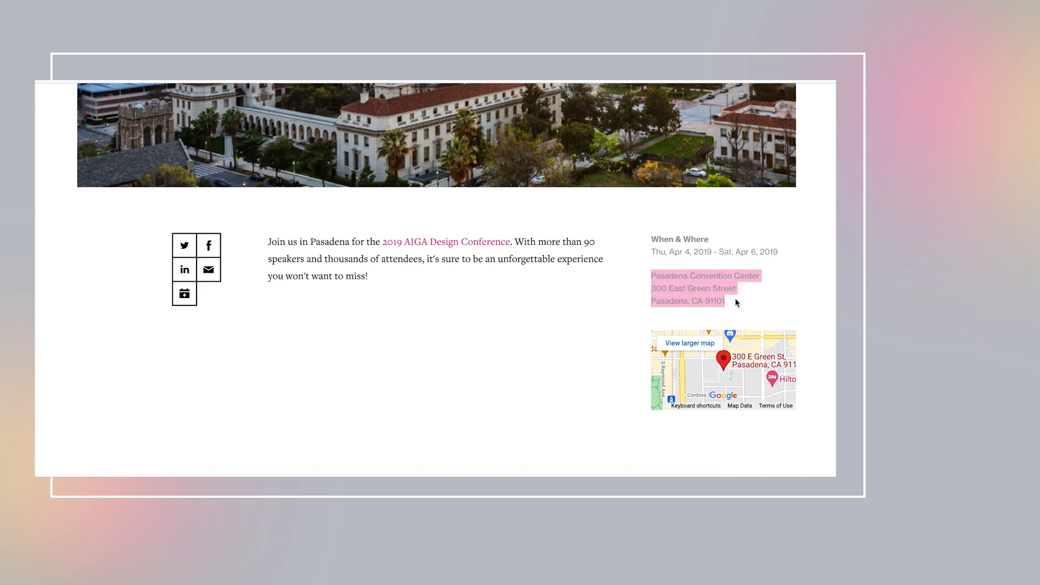
{"action": "left_click", "coordinate": [317, 491]}
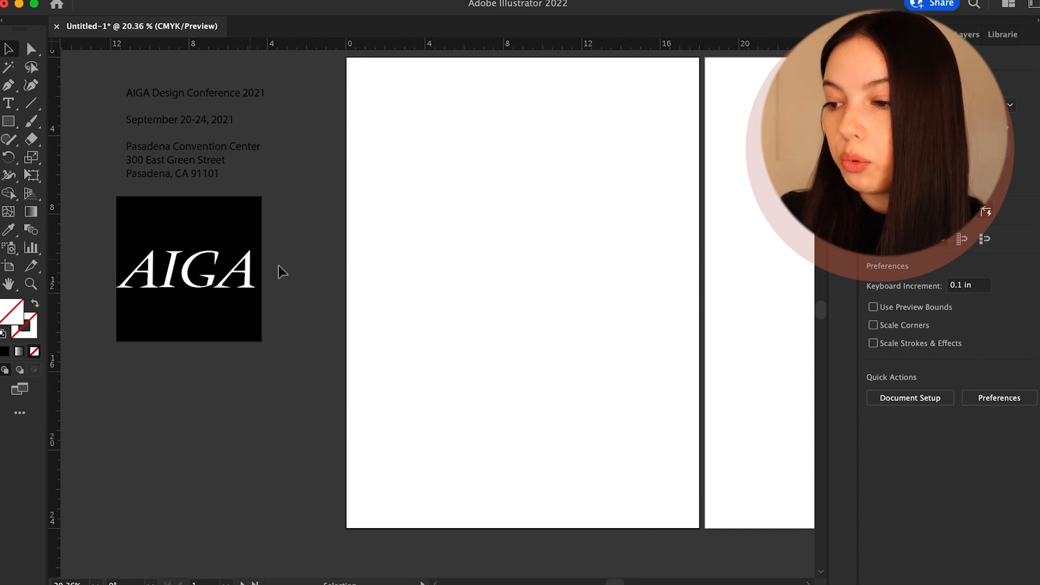
Step: Set the placeholder text on the first artboard in the Harmond font
{"action": "scroll", "coordinate": [297, 239], "scroll_direction": "right", "scroll_amount": 3}
{"action": "scroll", "coordinate": [297, 239], "scroll_direction": "up", "scroll_amount": 1}
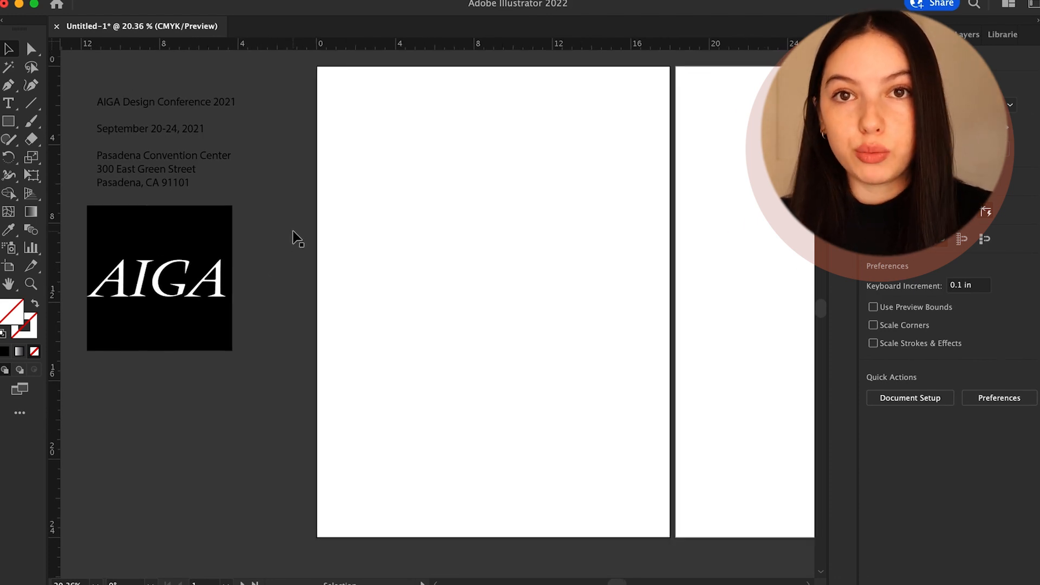
{"action": "scroll", "coordinate": [297, 238], "scroll_direction": "left", "scroll_amount": 2}
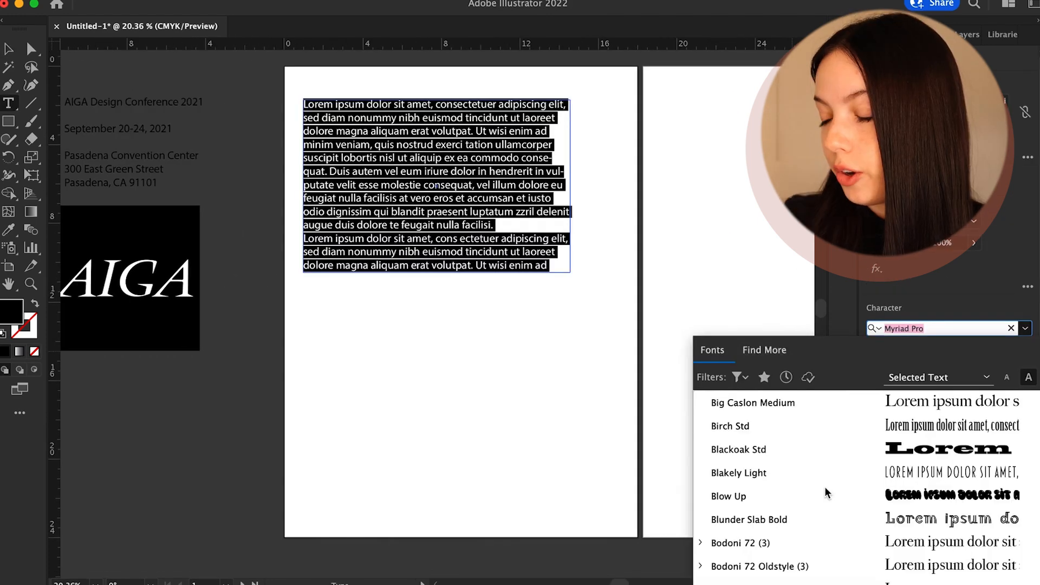
{"action": "scroll", "coordinate": [824, 492], "scroll_direction": "down", "scroll_amount": 10}
{"action": "scroll", "coordinate": [825, 492], "scroll_direction": "down", "scroll_amount": 15}
{"action": "scroll", "coordinate": [802, 488], "scroll_direction": "down", "scroll_amount": 15}
{"action": "scroll", "coordinate": [760, 495], "scroll_direction": "down", "scroll_amount": 15}
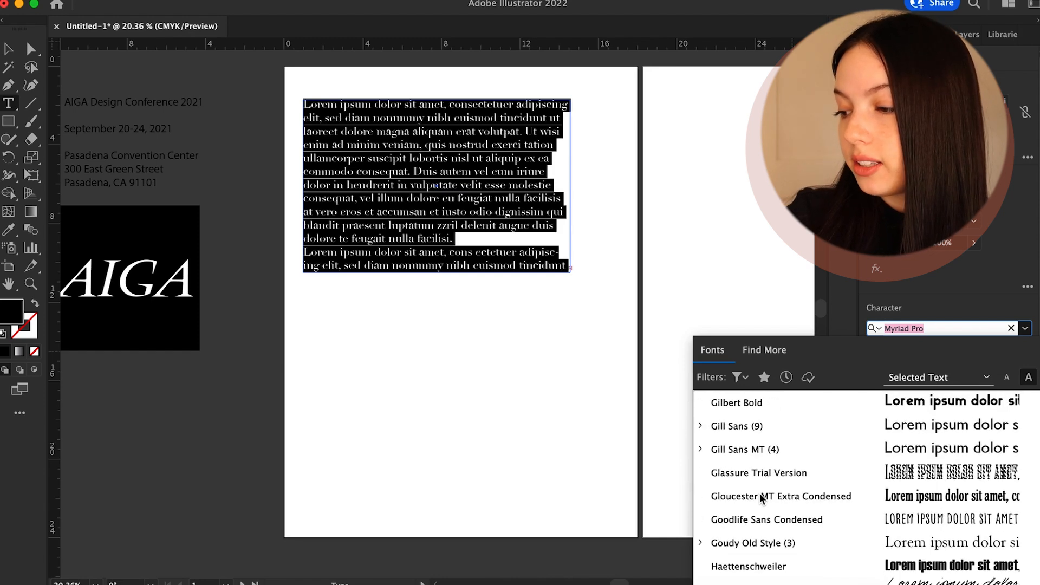
{"action": "scroll", "coordinate": [760, 494], "scroll_direction": "down", "scroll_amount": 5}
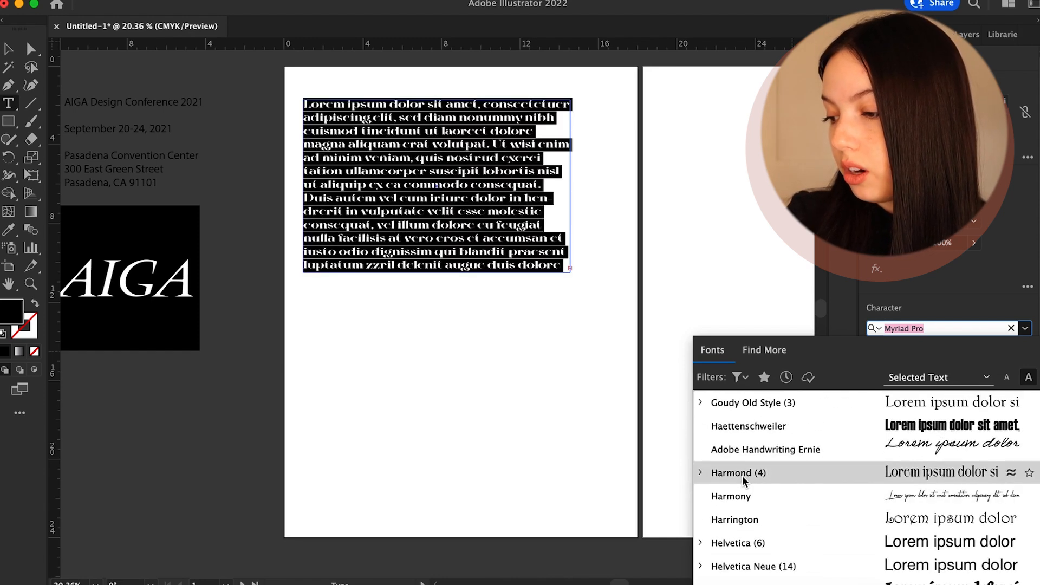
{"action": "left_click", "coordinate": [742, 474]}
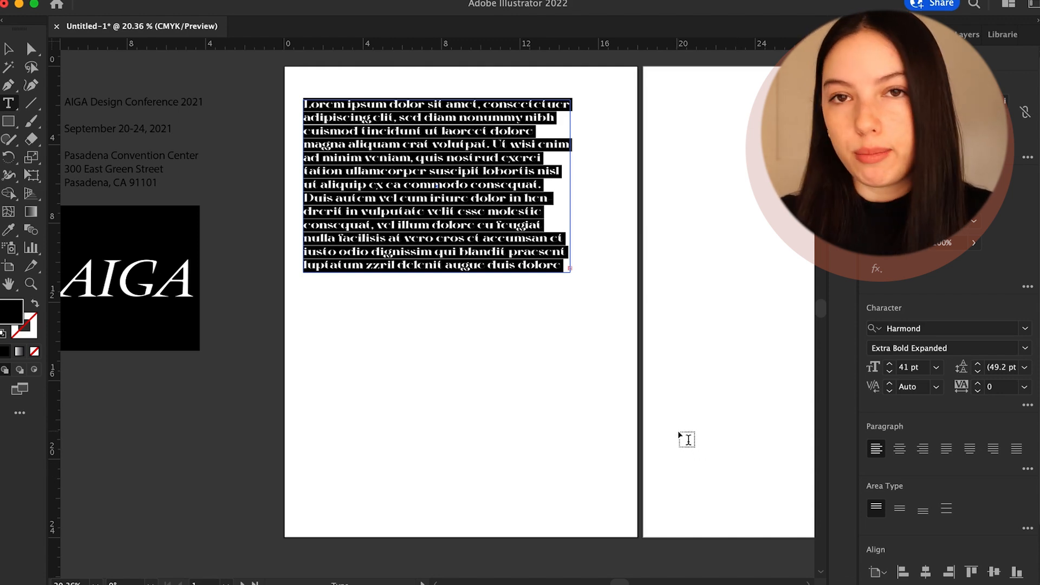
Step: Try the Harmond styles, settle on Extra Bold Expanded, and replace the placeholder text with "AIGA Design Conference"
{"action": "left_click", "coordinate": [1024, 351]}
{"action": "left_click", "coordinate": [948, 365]}
{"action": "left_click", "coordinate": [1024, 349]}
{"action": "left_click", "coordinate": [948, 381]}
{"action": "left_click", "coordinate": [1024, 349]}
{"action": "left_click", "coordinate": [928, 397]}
{"action": "type", "text": "AIGA Design Conference"}
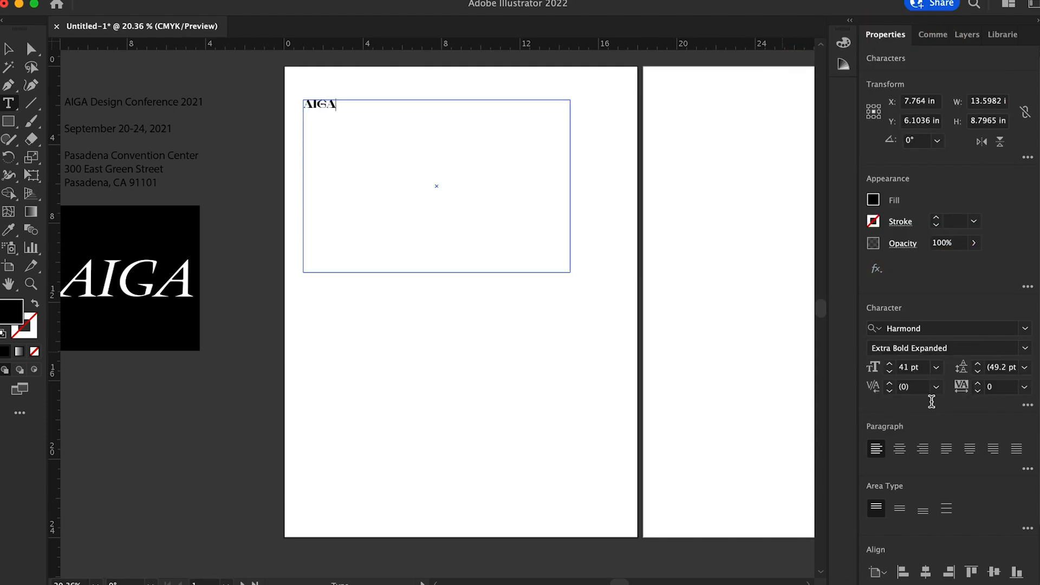
Step: Enlarge the conference title to 61 pt and shorten its text frame to about 1.73 in high
{"action": "left_click_drag", "start_coordinate": [480, 114], "coordinate": [283, 103]}
{"action": "left_click", "coordinate": [890, 363]}
{"action": "key", "text": "Escape"}
{"action": "left_click_drag", "start_coordinate": [436, 272], "coordinate": [420, 181]}
Step: Set the title copy beneath the first one in Harmond Semi Bold Condensed
{"action": "double_click", "coordinate": [387, 163]}
{"action": "key", "text": "super+a"}
{"action": "left_click", "coordinate": [1025, 348]}
{"action": "left_click", "coordinate": [951, 365]}
{"action": "key", "text": "Escape"}
Step: Duplicate the title below the condensed version and set the copy in Harmond Extra Bold Italic Expanded
{"action": "left_click", "coordinate": [393, 277]}
{"action": "left_click_drag", "start_coordinate": [358, 158], "coordinate": [386, 196]}
{"action": "double_click", "coordinate": [385, 194]}
{"action": "key", "text": "super+a"}
{"action": "left_click", "coordinate": [1025, 328]}
{"action": "key", "text": "Return"}
{"action": "left_click", "coordinate": [1004, 348]}
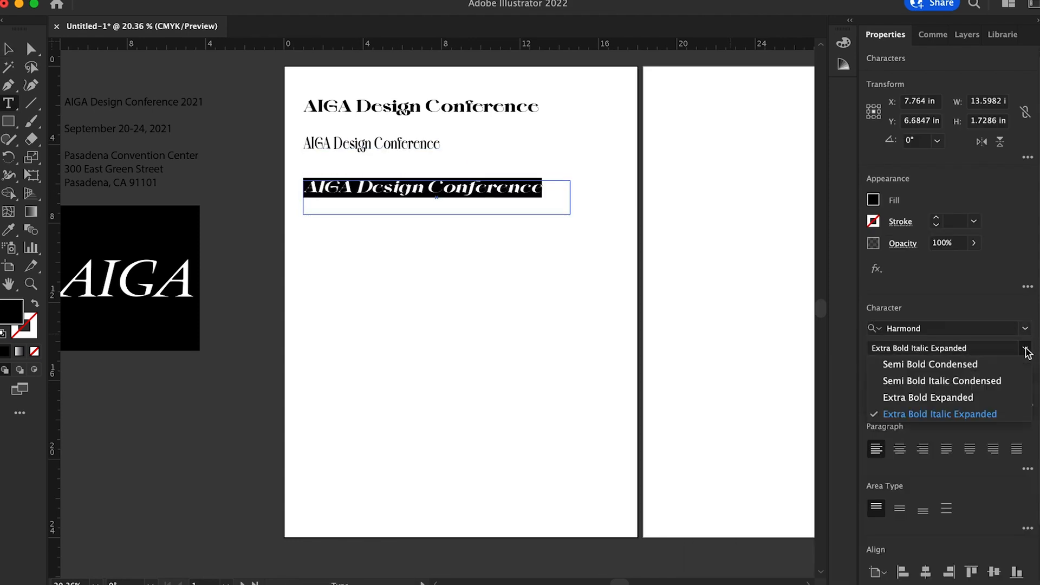
{"action": "left_click", "coordinate": [956, 414]}
{"action": "key", "text": "Escape"}
{"action": "left_click", "coordinate": [388, 200]}
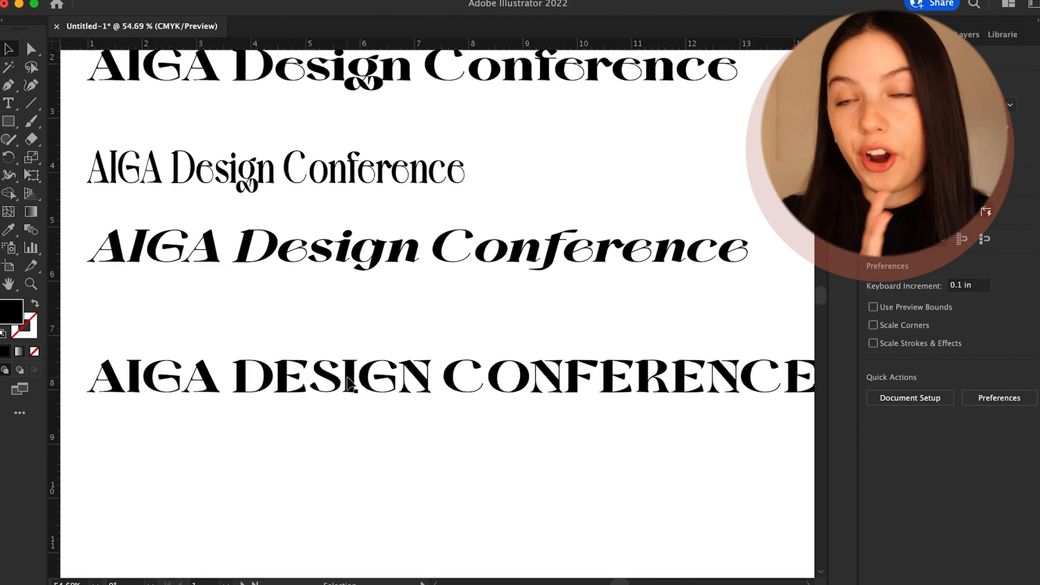
Step: Set the lowest "AIGA DESIGN CONFERENCE" line in Knockout-HTF29-JuniorLiteweight
{"action": "scroll", "coordinate": [349, 385], "scroll_direction": "up", "scroll_amount": 6}
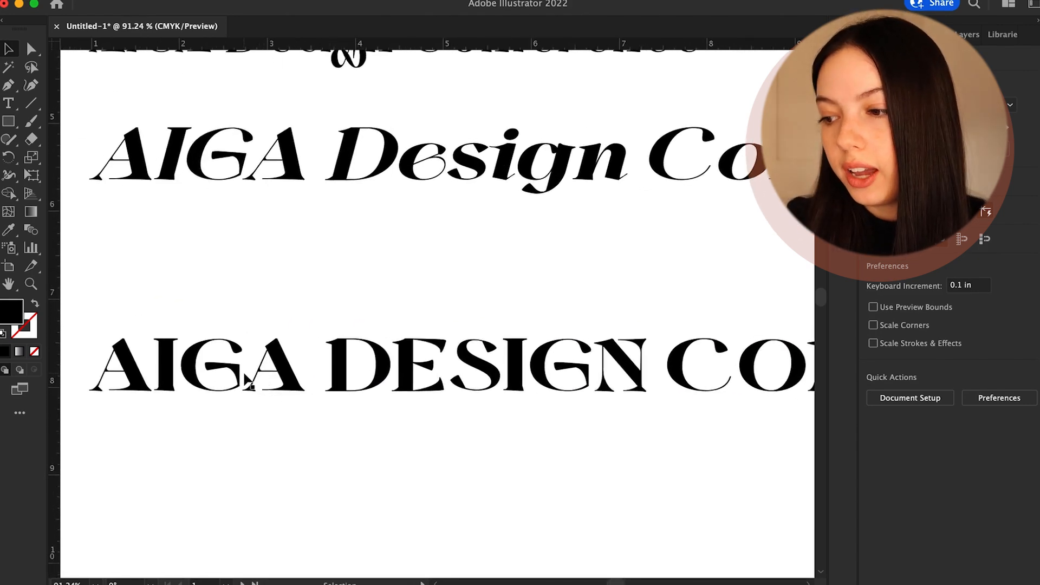
{"action": "scroll", "coordinate": [246, 381], "scroll_direction": "down", "scroll_amount": 3}
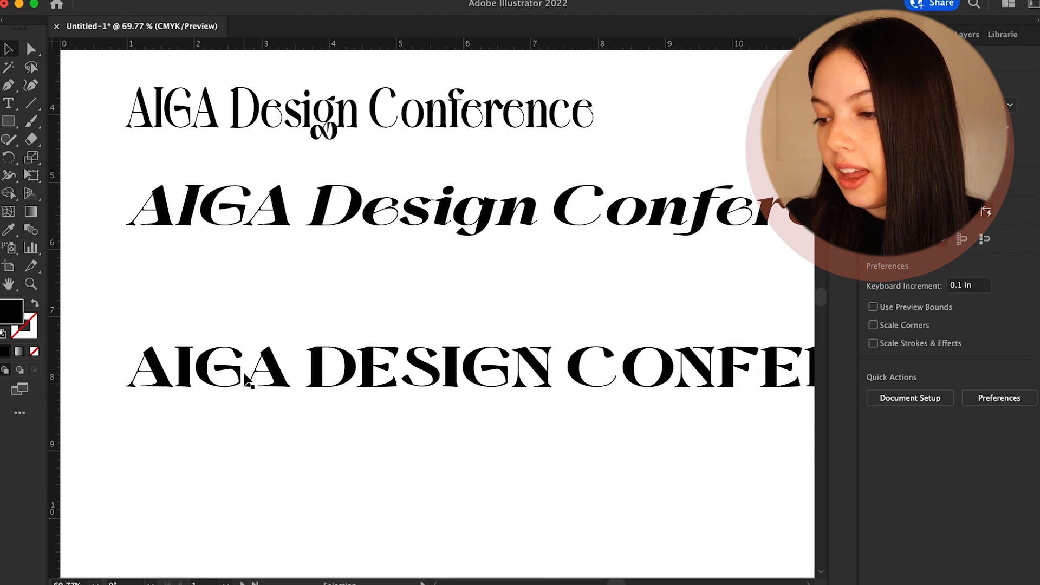
{"action": "scroll", "coordinate": [247, 381], "scroll_direction": "down", "scroll_amount": 1}
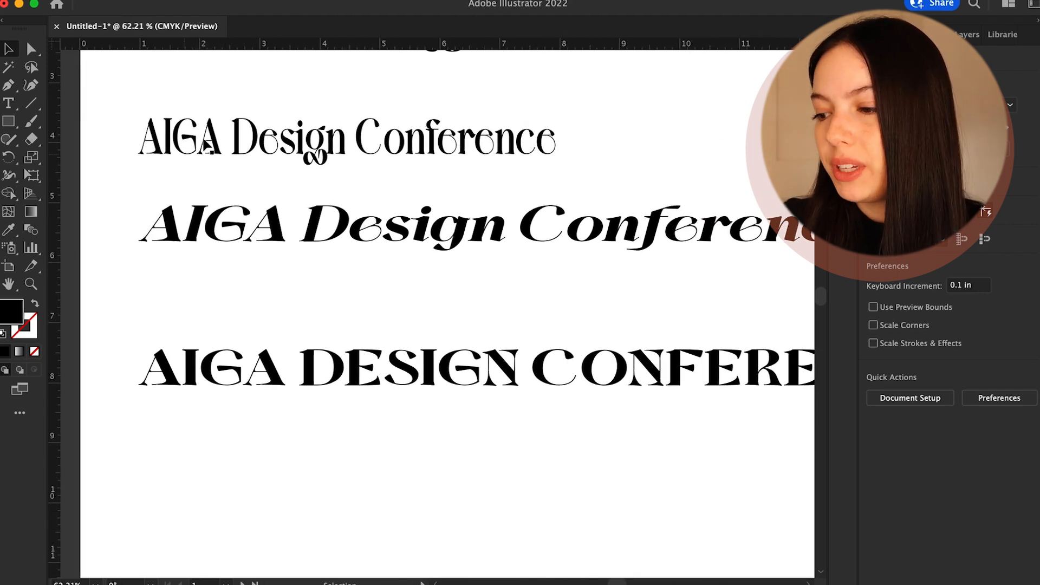
{"action": "scroll", "coordinate": [320, 287], "scroll_direction": "down", "scroll_amount": 3}
{"action": "scroll", "coordinate": [321, 293], "scroll_direction": "down", "scroll_amount": 1}
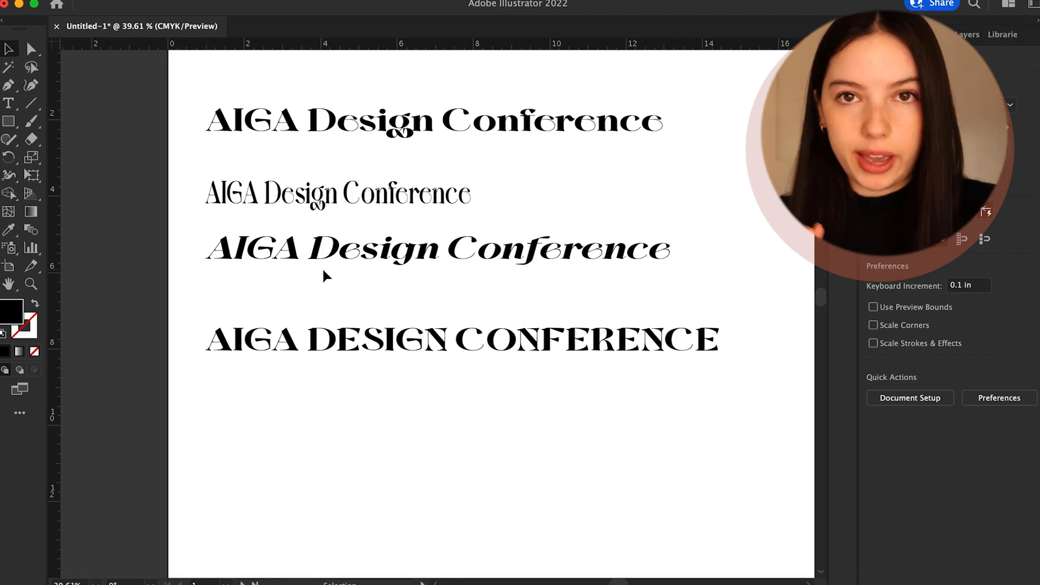
{"action": "left_click_drag", "start_coordinate": [537, 331], "coordinate": [239, 328]}
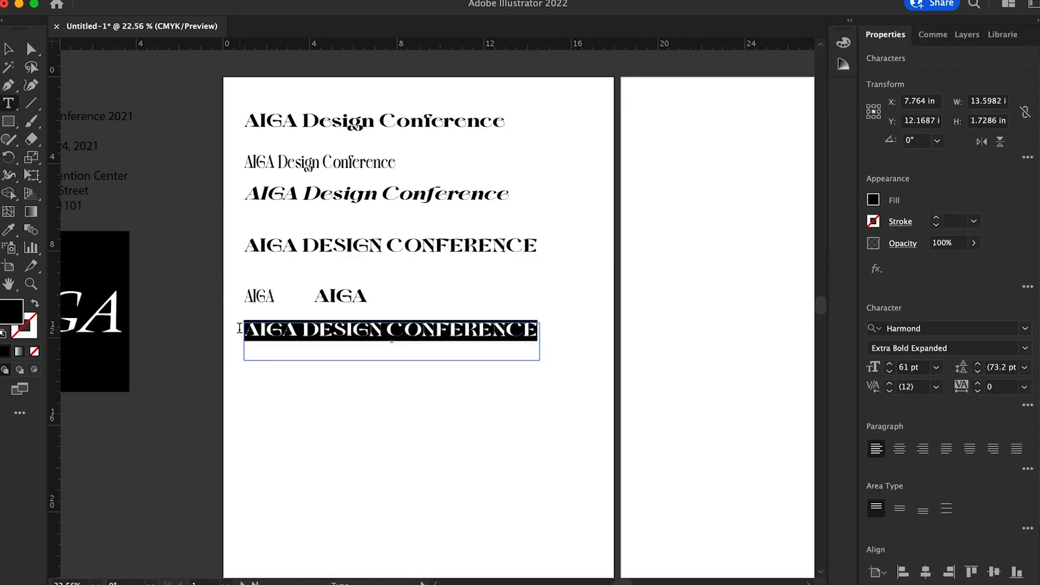
{"action": "left_click", "coordinate": [1025, 328]}
{"action": "scroll", "coordinate": [801, 477], "scroll_direction": "down", "scroll_amount": 15}
{"action": "scroll", "coordinate": [769, 465], "scroll_direction": "down", "scroll_amount": 5}
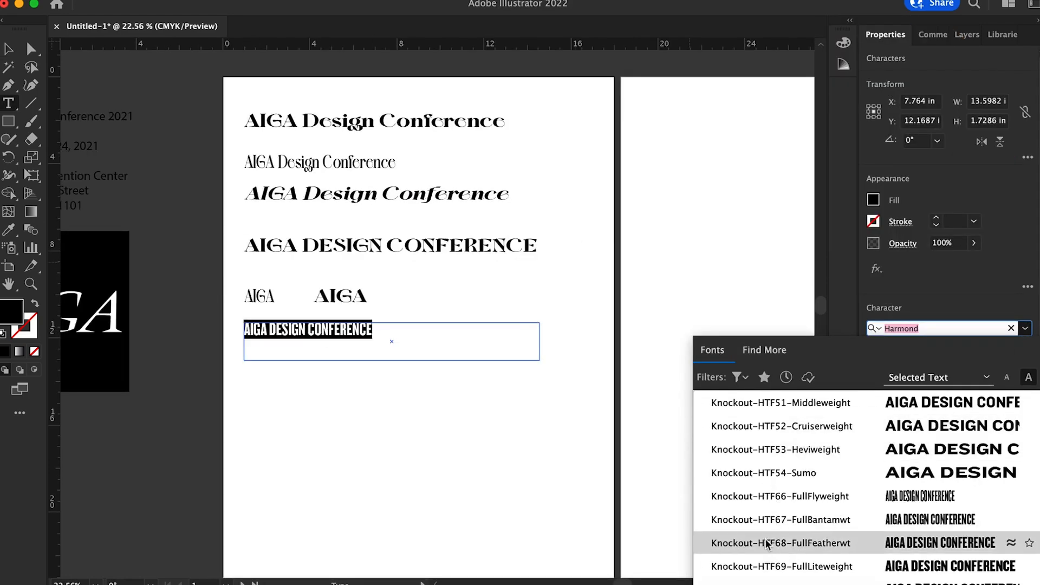
{"action": "scroll", "coordinate": [775, 487], "scroll_direction": "up", "scroll_amount": 8}
{"action": "left_click", "coordinate": [776, 497]}
{"action": "key", "text": "Escape"}
{"action": "left_click", "coordinate": [282, 393]}
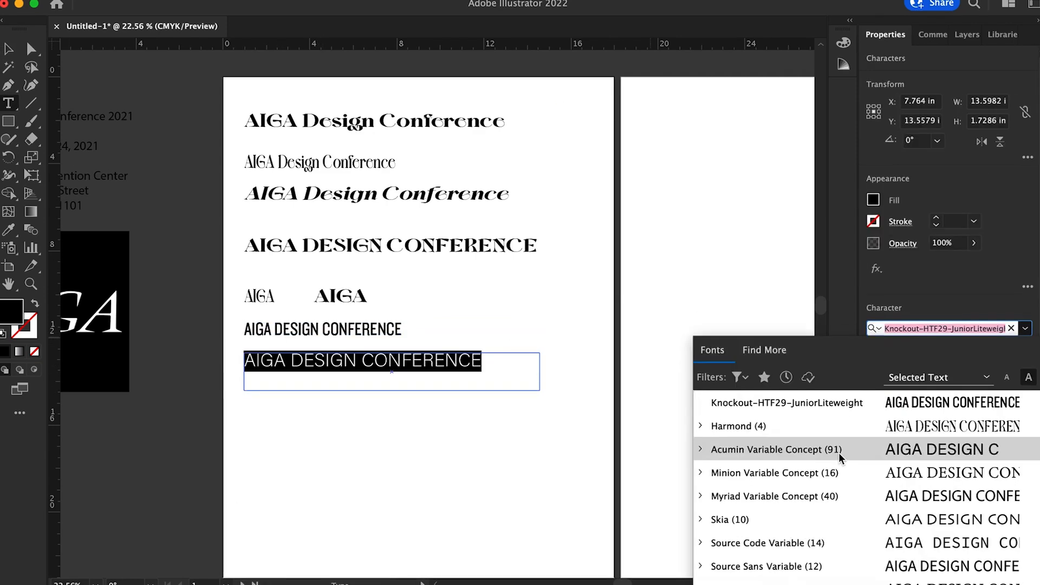
Step: Set the "AIGA DESIGN CONFERENCE" copy below the Knockout line in Degular Bold
{"action": "scroll", "coordinate": [780, 488], "scroll_direction": "down", "scroll_amount": 10}
{"action": "scroll", "coordinate": [780, 489], "scroll_direction": "down", "scroll_amount": 5}
{"action": "left_click", "coordinate": [746, 444]}
{"action": "left_click", "coordinate": [946, 348]}
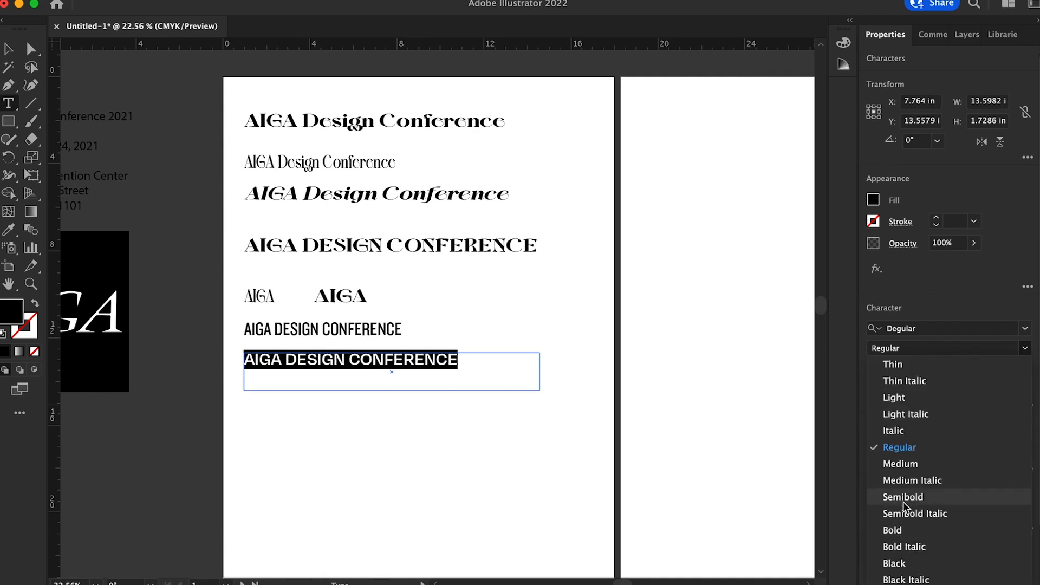
{"action": "left_click", "coordinate": [896, 533]}
{"action": "key", "text": "Escape"}
{"action": "left_click", "coordinate": [322, 515]}
Step: Duplicate the Degular Bold line straight down and open the font style choices for the copy's text
{"action": "scroll", "coordinate": [305, 363], "scroll_direction": "up", "scroll_amount": 5}
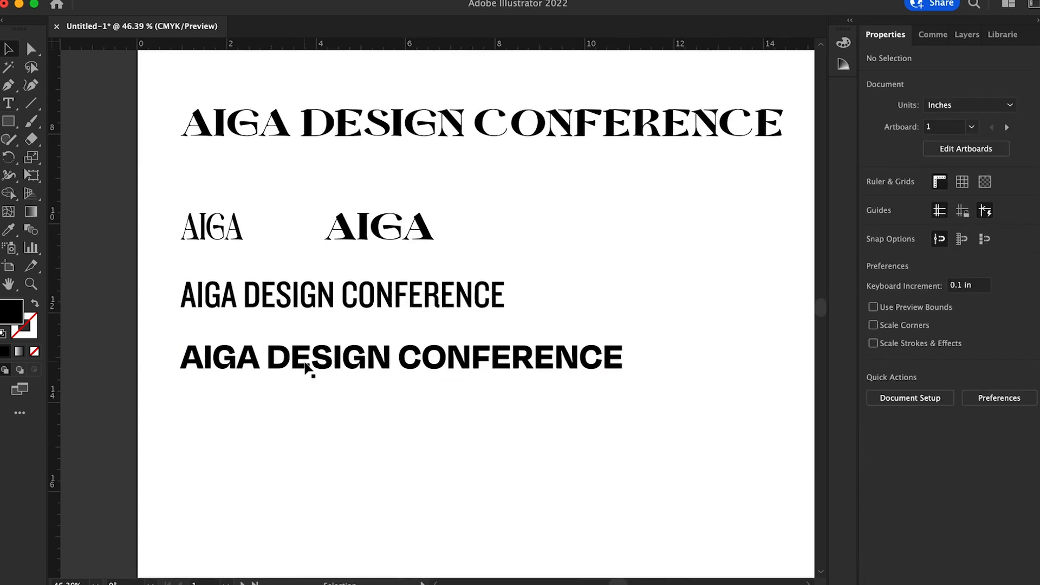
{"action": "left_click", "coordinate": [358, 367]}
{"action": "left_click", "coordinate": [310, 468]}
{"action": "left_click", "coordinate": [274, 371]}
{"action": "scroll", "coordinate": [273, 373], "scroll_direction": "up", "scroll_amount": 3}
{"action": "left_click_drag", "start_coordinate": [267, 352], "coordinate": [266, 400], "text": "alt+shift"}
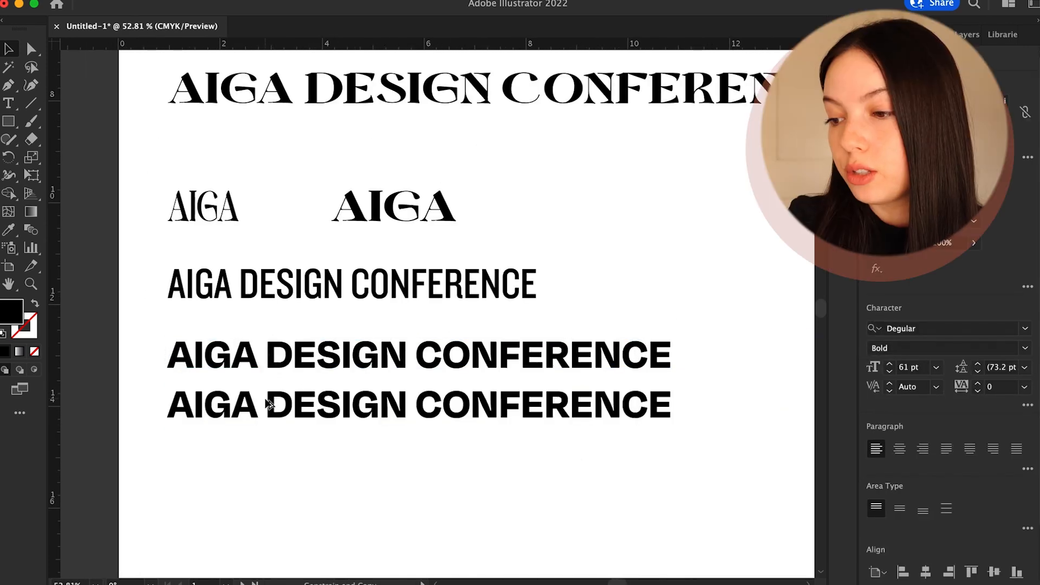
{"action": "key", "text": "t"}
{"action": "left_click_drag", "start_coordinate": [675, 402], "coordinate": [151, 401]}
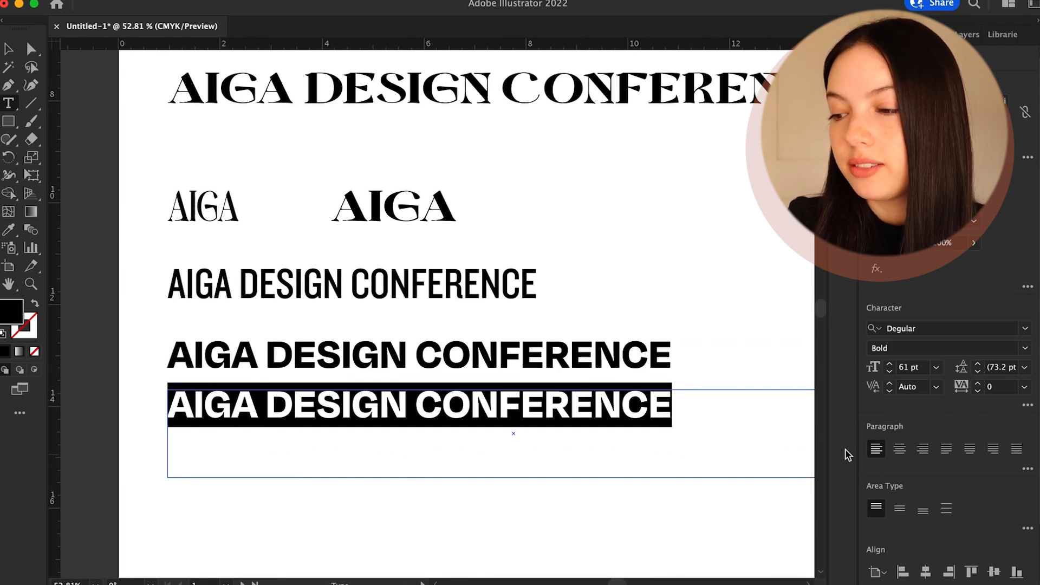
{"action": "left_click", "coordinate": [1024, 347]}
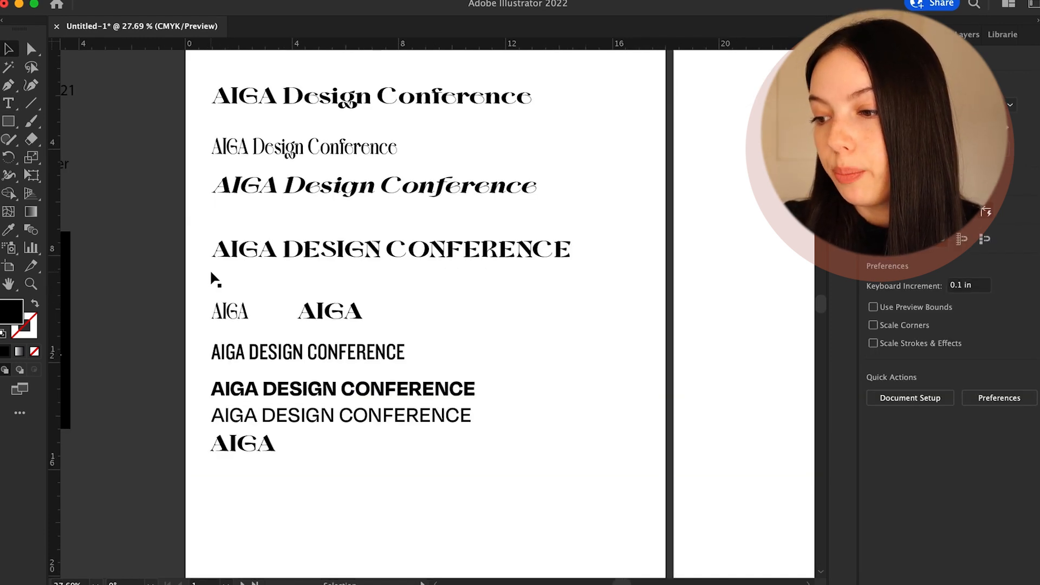
Step: Delete the upper Harmond samples and place the remaining Harmond "AIGA" and a copy of it side by side in the cleared area
{"action": "left_click_drag", "start_coordinate": [187, 74], "coordinate": [461, 341]}
{"action": "key", "text": "Delete"}
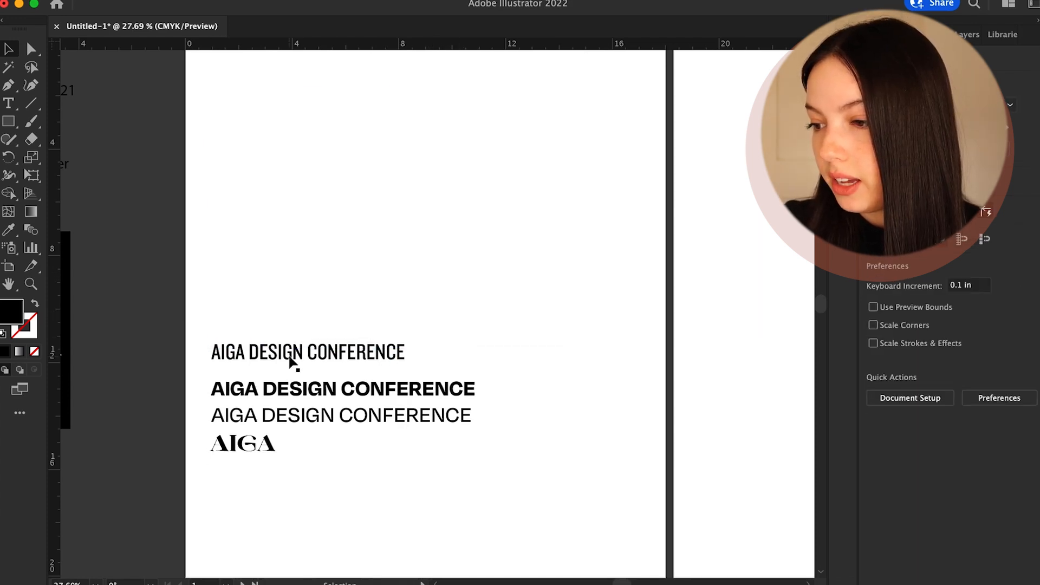
{"action": "scroll", "coordinate": [293, 360], "scroll_direction": "down", "scroll_amount": 2}
{"action": "left_click_drag", "start_coordinate": [245, 404], "coordinate": [301, 158]}
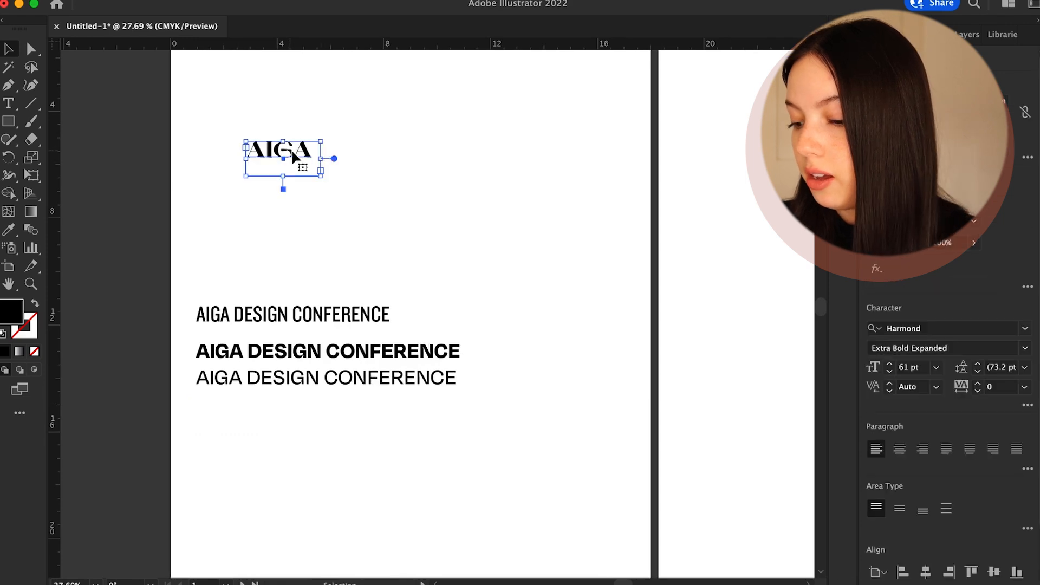
{"action": "left_click_drag", "start_coordinate": [265, 160], "coordinate": [427, 160]}
Step: Move the sans-serif title lines up beneath the two "AIGA" words and delete the condensed Knockout line
{"action": "left_click_drag", "start_coordinate": [305, 309], "coordinate": [313, 204]}
{"action": "left_click_drag", "start_coordinate": [311, 351], "coordinate": [432, 228]}
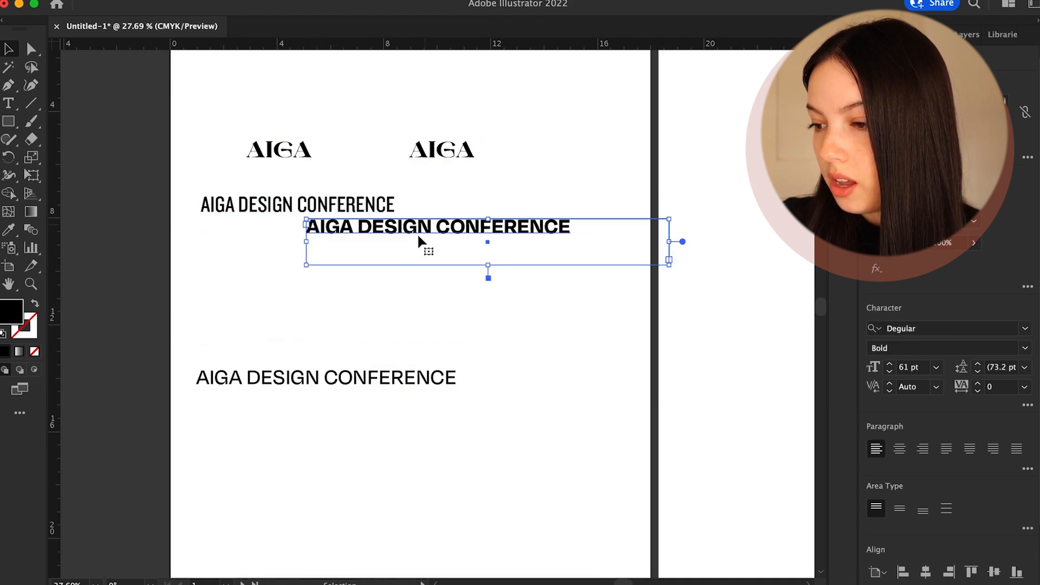
{"action": "left_click_drag", "start_coordinate": [324, 373], "coordinate": [322, 270]}
{"action": "left_click", "coordinate": [264, 207]}
{"action": "key", "text": "Delete"}
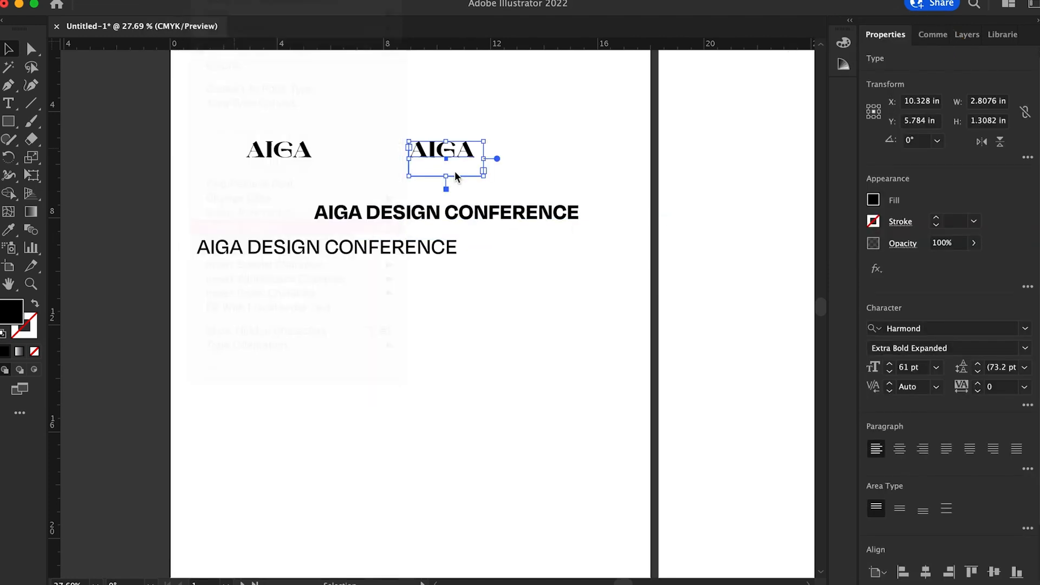
Step: Enlarge the second "AIGA" copy and move it into the empty space below the title lines
{"action": "left_click_drag", "start_coordinate": [474, 158], "coordinate": [687, 292]}
{"action": "left_click_drag", "start_coordinate": [565, 307], "coordinate": [404, 167]}
{"action": "left_click", "coordinate": [593, 135]}
{"action": "left_click_drag", "start_coordinate": [490, 194], "coordinate": [401, 420]}
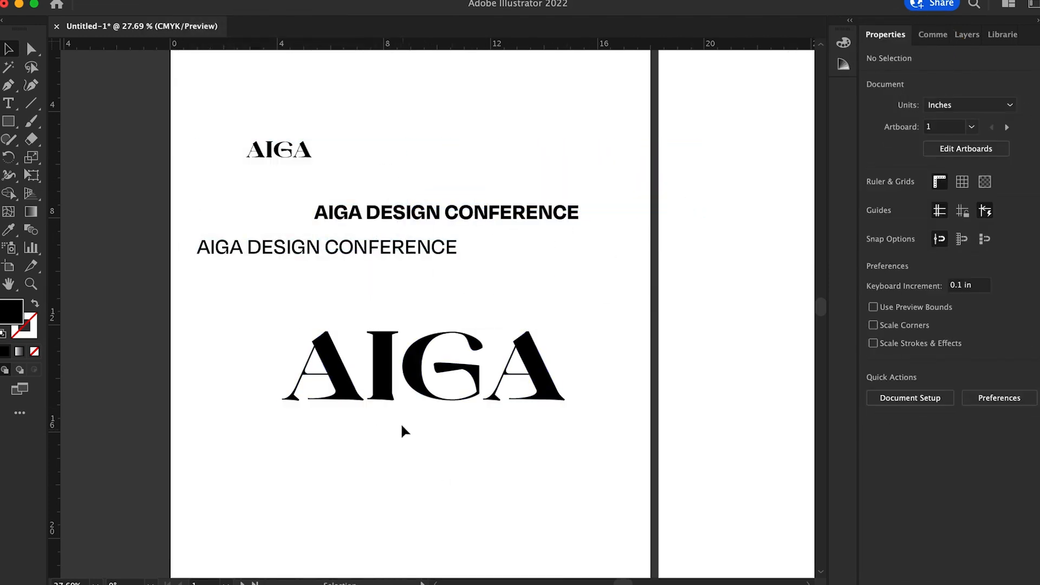
Step: Scale the large "AIGA" lettering to about 16.2 in wide and move it to the top of the first artboard
{"action": "left_click", "coordinate": [434, 395]}
{"action": "left_click_drag", "start_coordinate": [383, 381], "coordinate": [337, 377]}
{"action": "right_click", "coordinate": [518, 394]}
{"action": "left_click", "coordinate": [519, 397]}
{"action": "left_click_drag", "start_coordinate": [518, 398], "coordinate": [673, 488]}
{"action": "scroll", "coordinate": [383, 427], "scroll_direction": "down", "scroll_amount": 2}
{"action": "scroll", "coordinate": [383, 428], "scroll_direction": "down", "scroll_amount": 1}
{"action": "left_click_drag", "start_coordinate": [383, 425], "coordinate": [369, 204]}
Step: Center the large "AIGA" lettering horizontally on the first artboard
{"action": "left_click", "coordinate": [166, 1]}
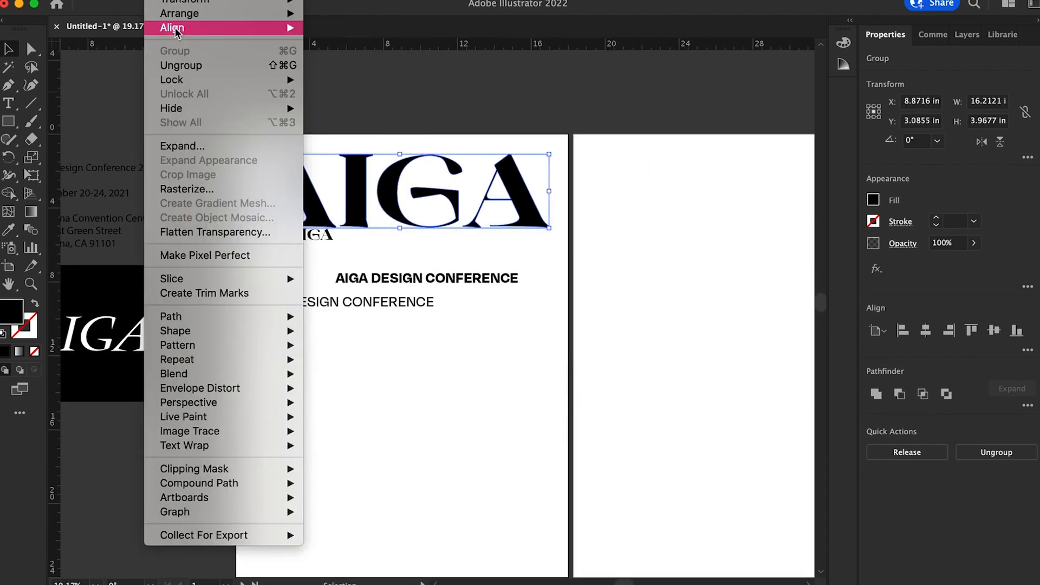
{"action": "mouse_move", "coordinate": [174, 28]}
{"action": "left_click", "coordinate": [345, 44]}
{"action": "left_click", "coordinate": [384, 414]}
Step: Move the small "AIGA" sample and both "AIGA DESIGN CONFERENCE" lines off the first artboard
{"action": "left_click_drag", "start_coordinate": [325, 233], "coordinate": [225, 261]}
{"action": "left_click_drag", "start_coordinate": [395, 287], "coordinate": [250, 363]}
{"action": "left_click_drag", "start_coordinate": [314, 305], "coordinate": [195, 116]}
{"action": "left_click_drag", "start_coordinate": [281, 360], "coordinate": [412, 114]}
Step: Copy the regular-weight title line beneath the large "AIGA", shorten it to "DESIGN CONFERENCE", and shift the small "AIGA" sample farther from the artboard
{"action": "left_click_drag", "start_coordinate": [222, 112], "coordinate": [207, 95]}
{"action": "left_click_drag", "start_coordinate": [206, 96], "coordinate": [403, 270]}
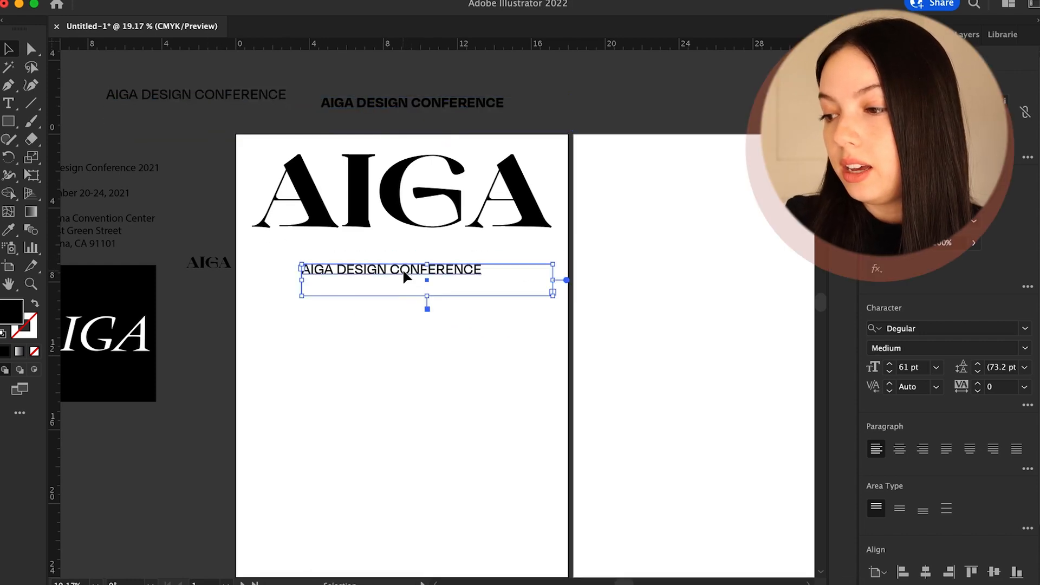
{"action": "double_click", "coordinate": [402, 274]}
{"action": "left_click_drag", "start_coordinate": [488, 270], "coordinate": [271, 262]}
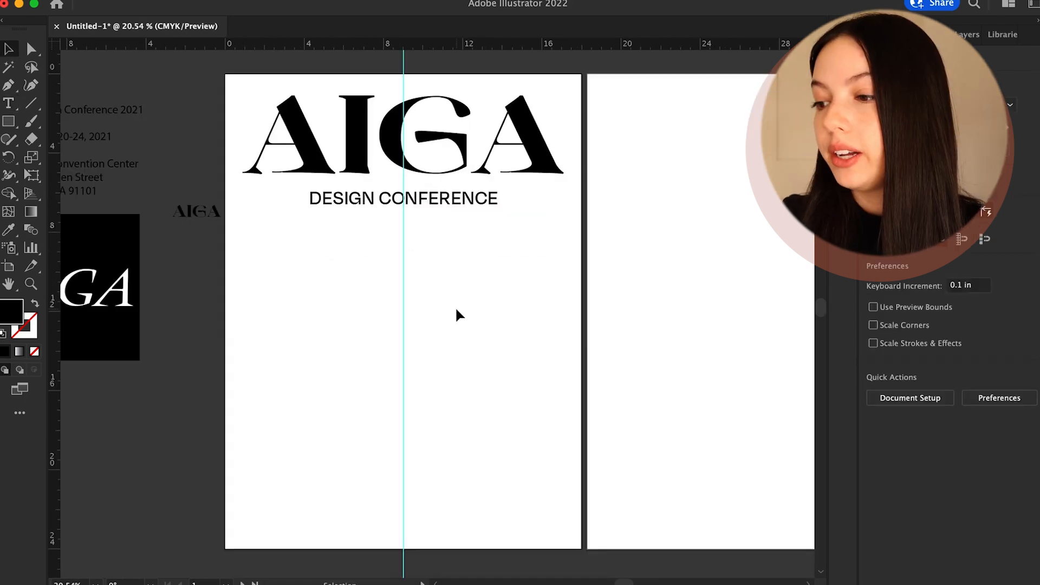
{"action": "left_click", "coordinate": [430, 202]}
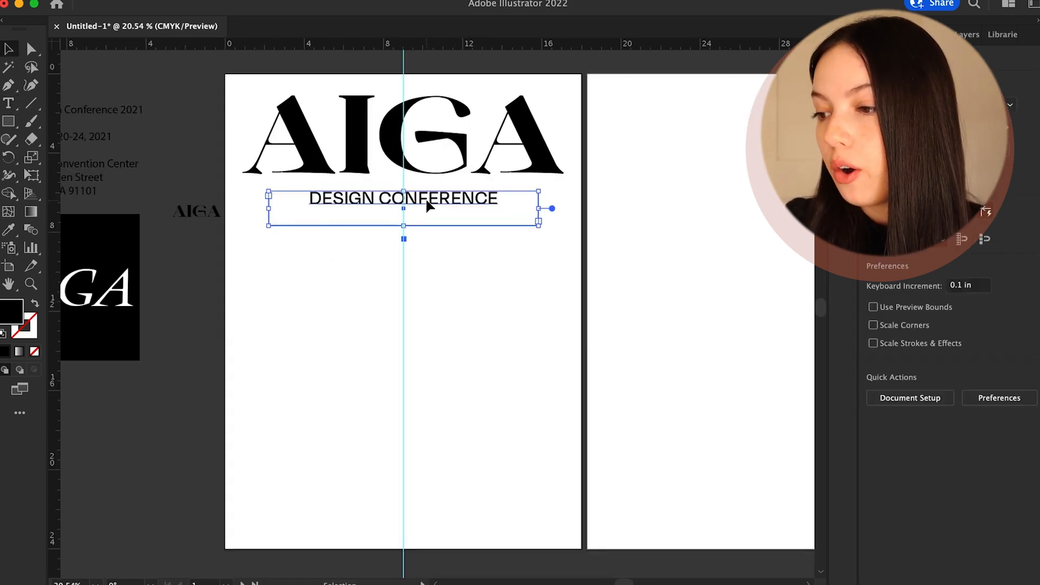
{"action": "left_click", "coordinate": [481, 274]}
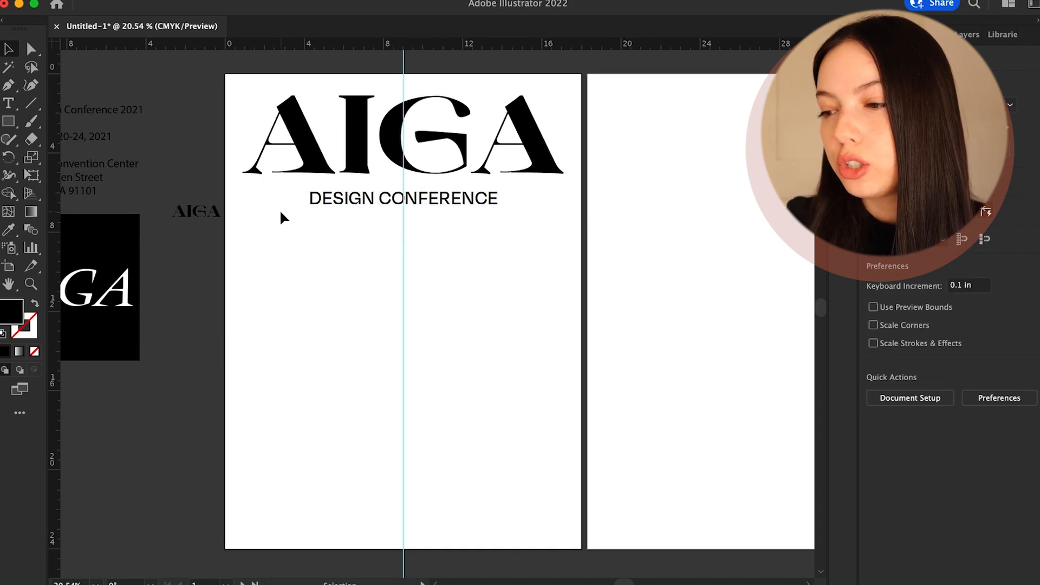
{"action": "left_click_drag", "start_coordinate": [209, 218], "coordinate": [200, 219]}
{"action": "left_click", "coordinate": [296, 279]}
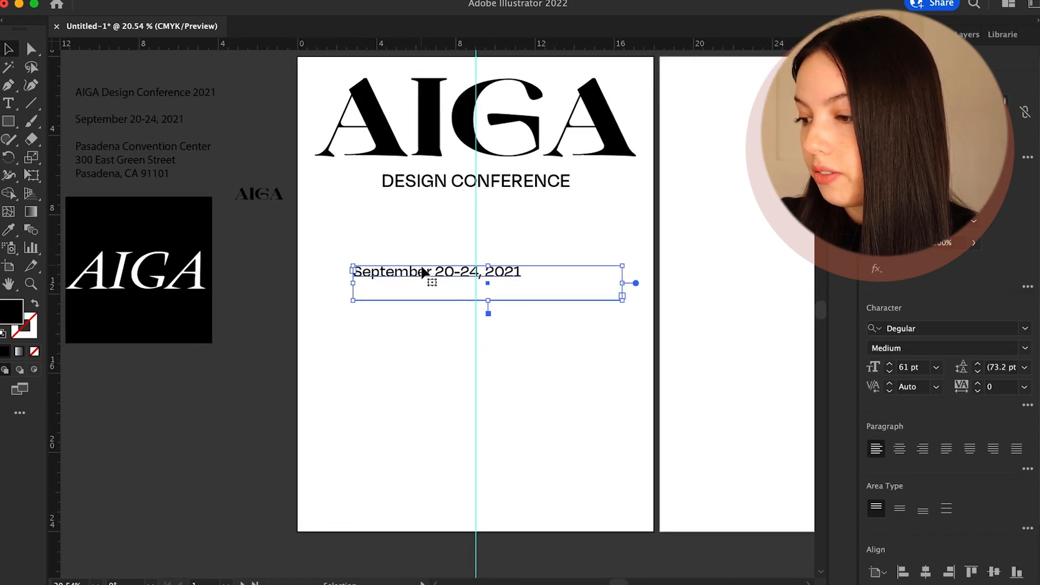
Step: Reduce the font size of the "September 20-24, 2021" line to just under 53 pt
{"action": "double_click", "coordinate": [523, 273]}
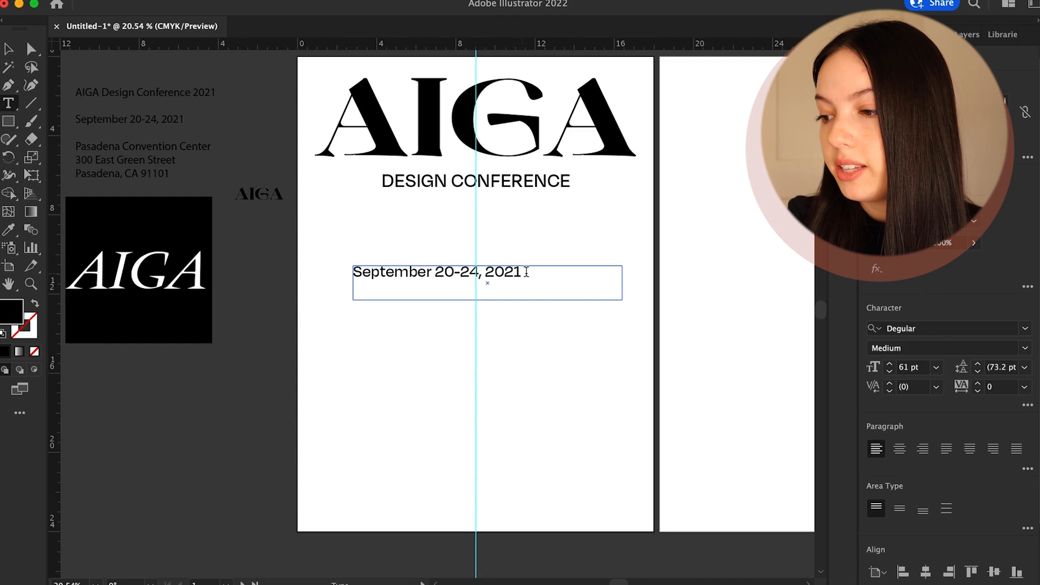
{"action": "left_click_drag", "start_coordinate": [521, 272], "coordinate": [363, 271]}
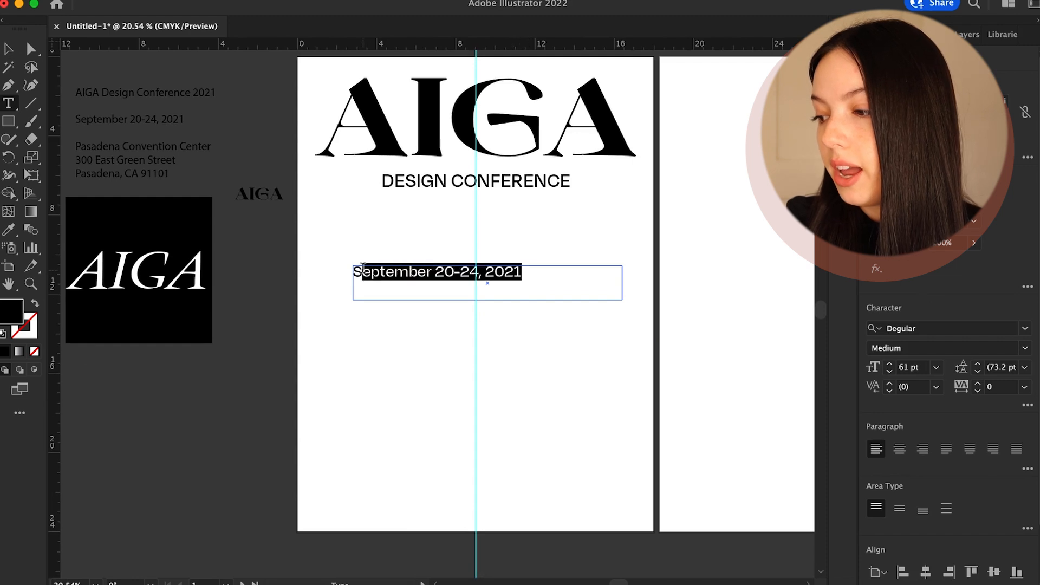
{"action": "double_click", "coordinate": [889, 372]}
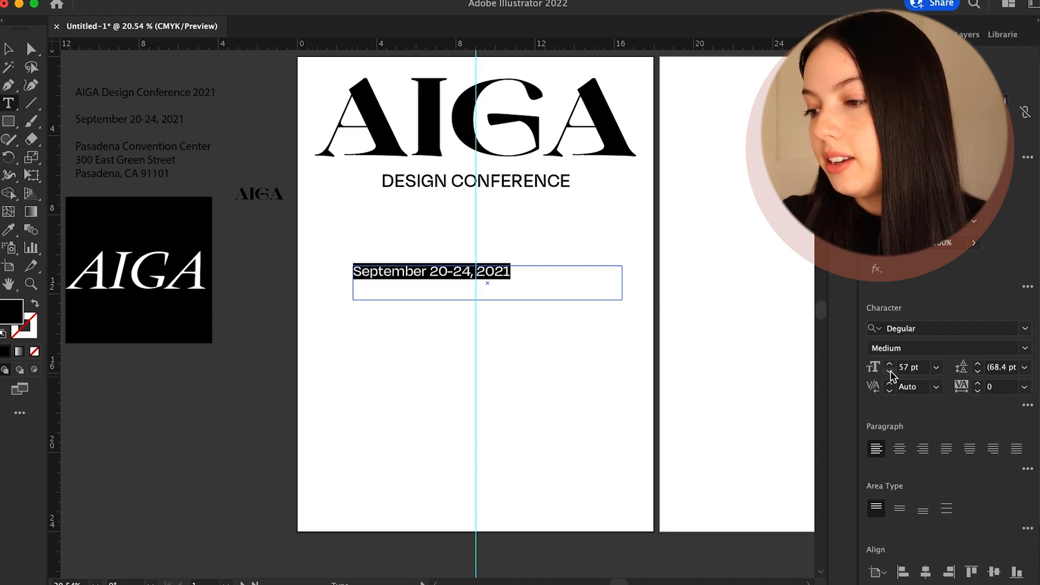
{"action": "left_click", "coordinate": [890, 373]}
{"action": "left_click", "coordinate": [890, 373]}
{"action": "left_click", "coordinate": [889, 373]}
{"action": "left_click", "coordinate": [889, 373]}
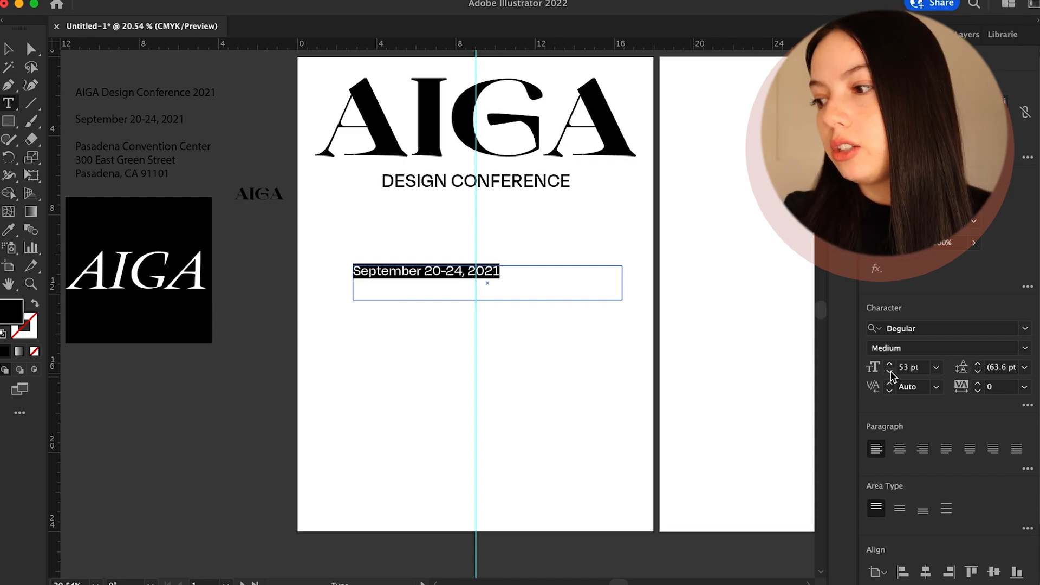
{"action": "left_click", "coordinate": [890, 371]}
Step: Narrow the date's text frame and move it directly beneath "DESIGN CONFERENCE" with the right ends lined up
{"action": "left_click", "coordinate": [8, 49]}
{"action": "left_click_drag", "start_coordinate": [412, 271], "coordinate": [386, 397]}
{"action": "left_click", "coordinate": [453, 181]}
{"action": "left_click_drag", "start_coordinate": [596, 425], "coordinate": [483, 415]}
{"action": "left_click_drag", "start_coordinate": [407, 395], "coordinate": [518, 194]}
{"action": "left_click", "coordinate": [549, 281]}
Step: Add a vertical guide at the right end of "DESIGN CONFERENCE" and align the date line to it
{"action": "scroll", "coordinate": [550, 281], "scroll_direction": "right", "scroll_amount": 3}
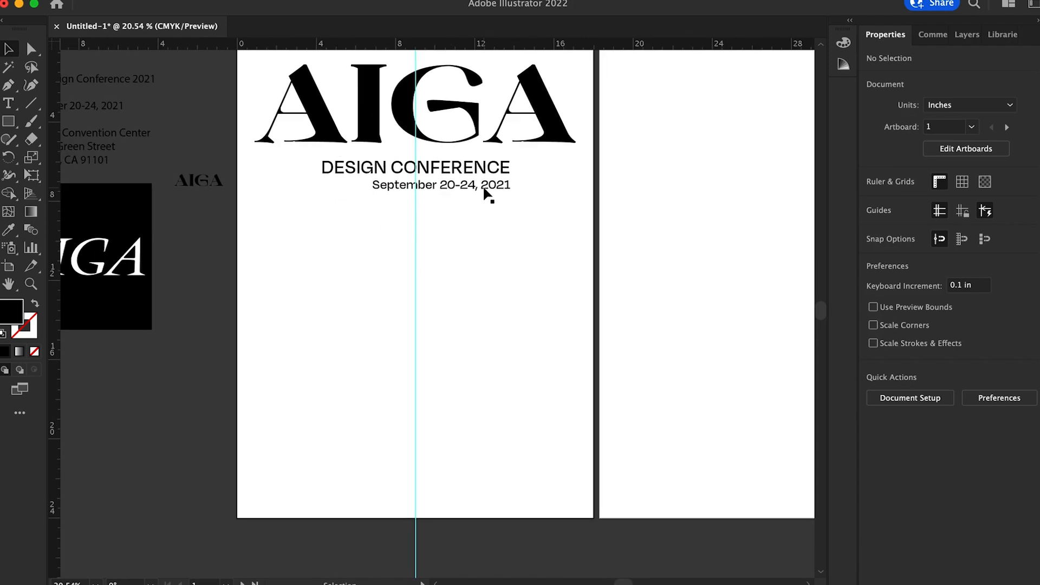
{"action": "left_click_drag", "start_coordinate": [55, 242], "coordinate": [510, 162]}
{"action": "scroll", "coordinate": [507, 155], "scroll_direction": "up", "scroll_amount": 10}
{"action": "left_click_drag", "start_coordinate": [515, 328], "coordinate": [503, 327]}
{"action": "scroll", "coordinate": [504, 326], "scroll_direction": "down", "scroll_amount": 6}
{"action": "left_click", "coordinate": [480, 492]}
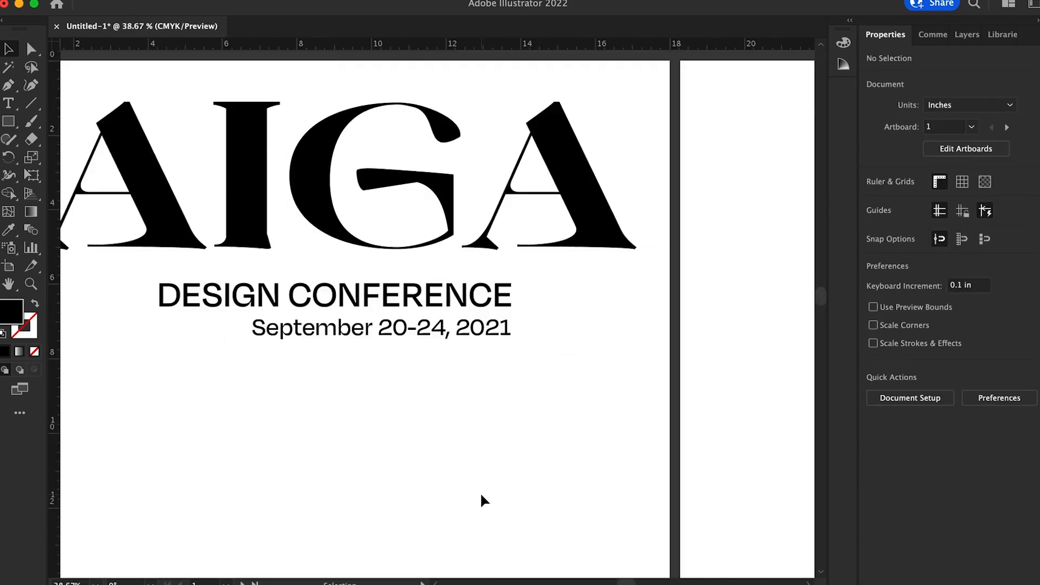
Step: Add a text box below the date with "Pasadena Convention Center" and the venue's street address on three lines
{"action": "scroll", "coordinate": [480, 492], "scroll_direction": "down", "scroll_amount": 4}
{"action": "key", "text": "t"}
{"action": "left_click_drag", "start_coordinate": [348, 267], "coordinate": [523, 326]}
{"action": "type", "text": "P"}
{"action": "double_click", "coordinate": [503, 274]}
{"action": "key", "text": "Return"}
{"action": "type", "text": "30"}
{"action": "type", "text": "91101"}
Step: Set the venue text to 36 pt and move it to the lower-left corner of the first artboard
{"action": "left_click_drag", "start_coordinate": [453, 303], "coordinate": [312, 288]}
{"action": "left_click", "coordinate": [889, 371]}
{"action": "left_click", "coordinate": [389, 293]}
{"action": "key", "text": "super+a"}
{"action": "left_click", "coordinate": [936, 367]}
{"action": "left_click", "coordinate": [949, 307]}
{"action": "key", "text": "Escape"}
{"action": "left_click_drag", "start_coordinate": [399, 292], "coordinate": [325, 509]}
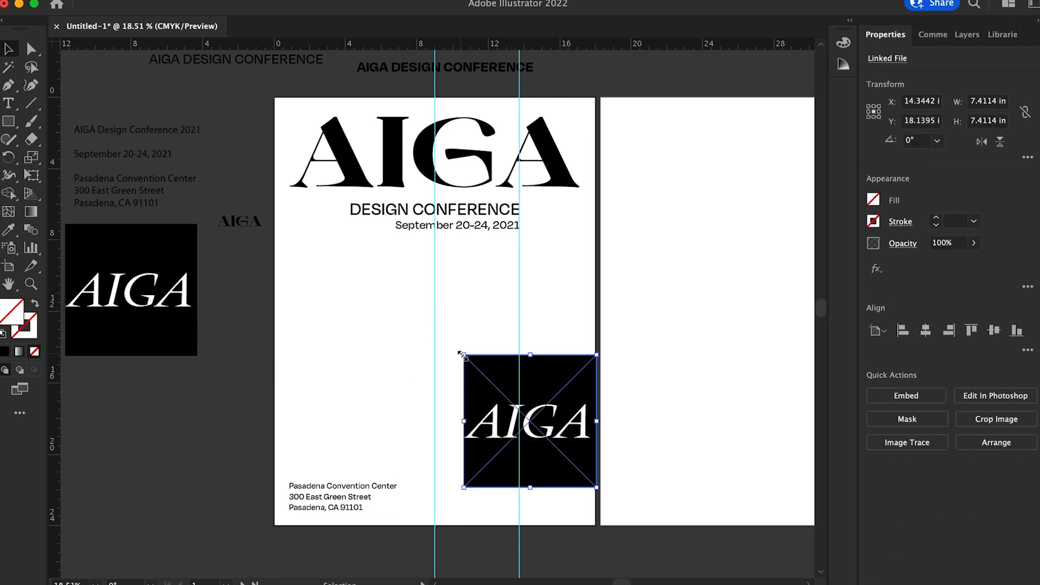
Step: Shrink the black AIGA logo copy and place it in the lower-right corner of the first artboard
{"action": "left_click_drag", "start_coordinate": [462, 355], "coordinate": [554, 429]}
{"action": "left_click_drag", "start_coordinate": [581, 470], "coordinate": [571, 500]}
{"action": "left_click", "coordinate": [546, 418]}
Step: Add a vertical and a horizontal guide around the corner logo and nudge the logo up into alignment
{"action": "left_click_drag", "start_coordinate": [55, 347], "coordinate": [556, 488]}
{"action": "left_click", "coordinate": [440, 531]}
{"action": "scroll", "coordinate": [444, 536], "scroll_direction": "up", "scroll_amount": 3}
{"action": "left_click_drag", "start_coordinate": [367, 43], "coordinate": [367, 452]}
{"action": "left_click_drag", "start_coordinate": [564, 434], "coordinate": [563, 425]}
Step: Delete the alignment guides, keeping the vertical guide at the first artboard's center
{"action": "left_click", "coordinate": [244, 390]}
{"action": "key", "text": "Delete"}
{"action": "scroll", "coordinate": [295, 332], "scroll_direction": "down", "scroll_amount": 4}
{"action": "key", "text": "Delete"}
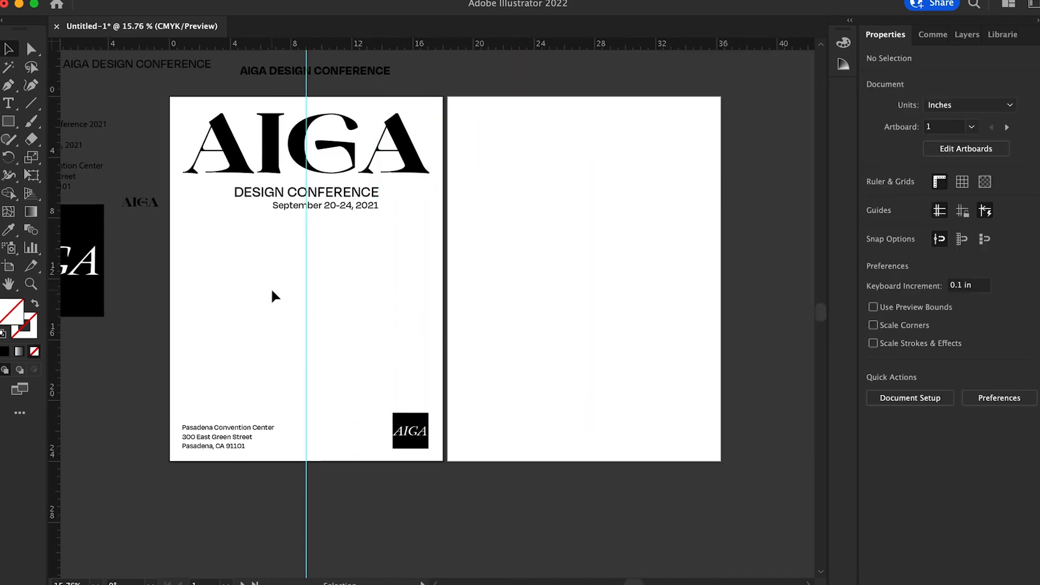
Step: Enlarge the text frame of the "AIGA" copy on the second artboard and break it into "AI" over "GA"
{"action": "scroll", "coordinate": [270, 288], "scroll_direction": "up", "scroll_amount": 1}
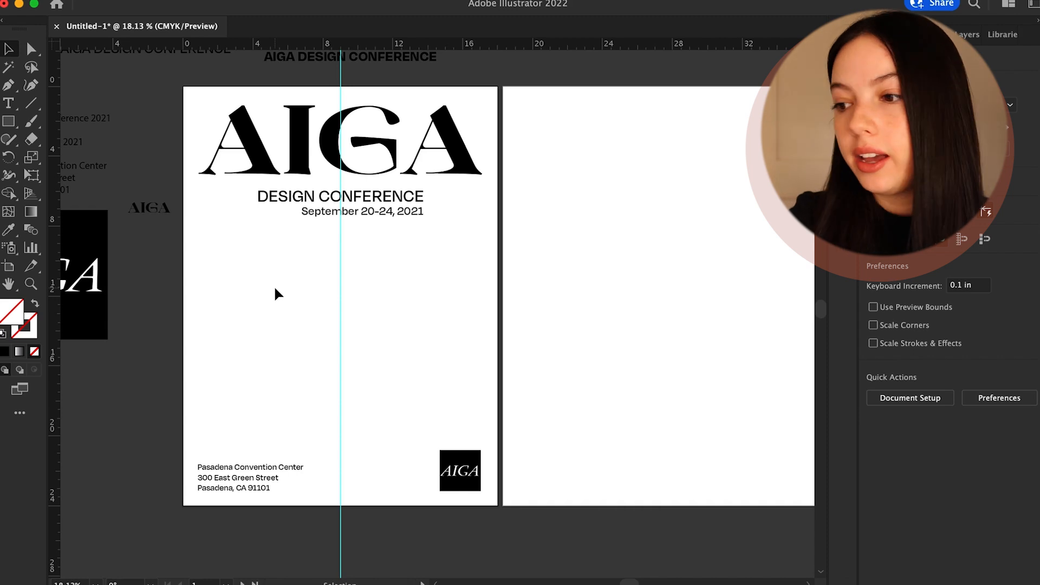
{"action": "scroll", "coordinate": [486, 303], "scroll_direction": "right", "scroll_amount": 2}
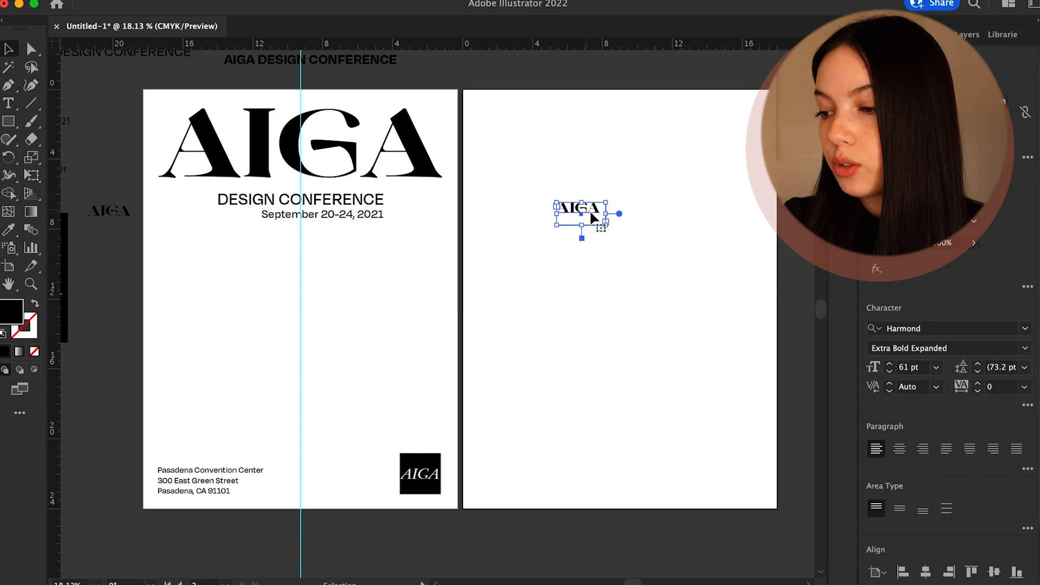
{"action": "left_click_drag", "start_coordinate": [607, 224], "coordinate": [764, 352]}
{"action": "double_click", "coordinate": [578, 211]}
{"action": "key", "text": "Return"}
{"action": "left_click_drag", "start_coordinate": [590, 233], "coordinate": [542, 216]}
Step: Keep the stacked "AI / GA" text left-aligned and set its font size to 300 pt
{"action": "left_click", "coordinate": [899, 449]}
{"action": "left_click", "coordinate": [876, 449]}
{"action": "left_click", "coordinate": [889, 363]}
{"action": "left_click", "coordinate": [889, 364]}
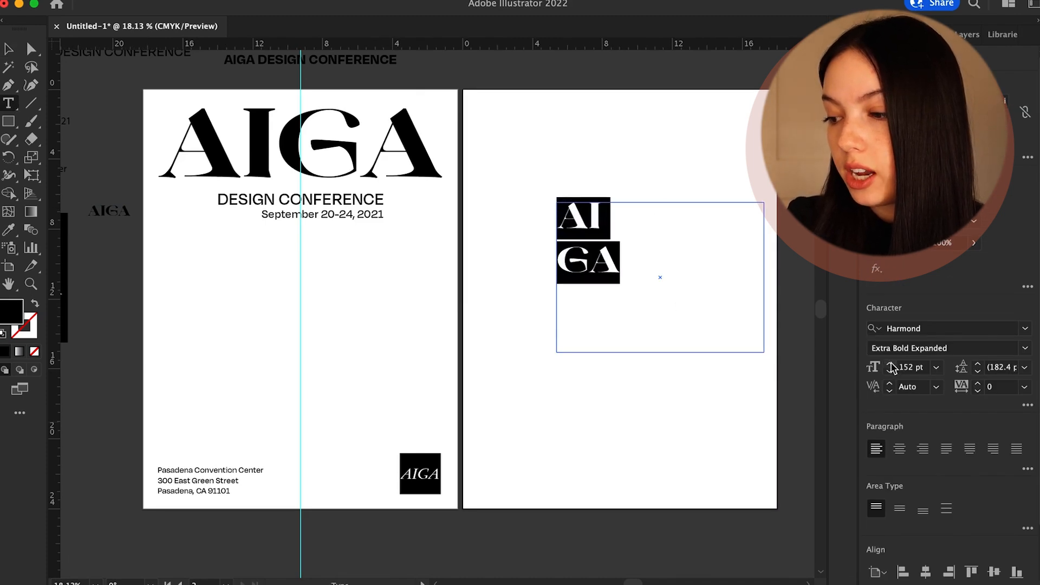
{"action": "type", "text": "300"}
{"action": "key", "text": "Return"}
Step: Tighten the stacked lettering's leading to 260 pt, set its tracking to 80, and move it toward the artboard's upper left
{"action": "scroll", "coordinate": [629, 300], "scroll_direction": "right", "scroll_amount": 3}
{"action": "left_click", "coordinate": [556, 301]}
{"action": "key", "text": "super+a"}
{"action": "left_click", "coordinate": [978, 372]}
{"action": "left_click", "coordinate": [8, 49]}
{"action": "left_click_drag", "start_coordinate": [573, 239], "coordinate": [460, 201]}
{"action": "double_click", "coordinate": [531, 216]}
{"action": "left_click", "coordinate": [977, 384]}
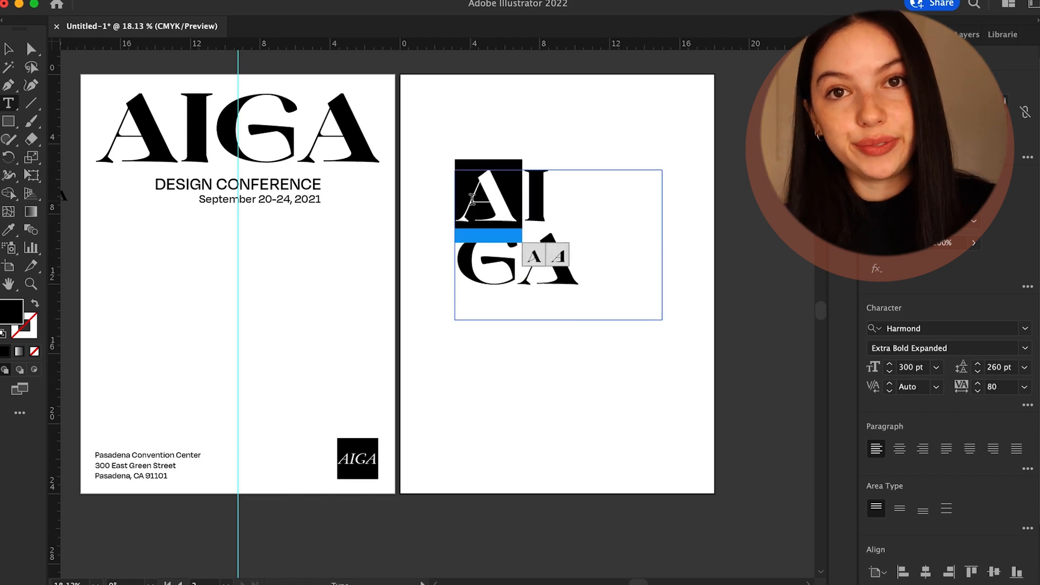
Step: Try alternate glyphs for the letters of the stacked "AI / GA" text
{"action": "left_click", "coordinate": [557, 255]}
{"action": "left_click_drag", "start_coordinate": [519, 266], "coordinate": [606, 283]}
{"action": "left_click", "coordinate": [615, 319]}
{"action": "left_click_drag", "start_coordinate": [523, 201], "coordinate": [547, 200]}
{"action": "left_click_drag", "start_coordinate": [460, 263], "coordinate": [575, 271]}
{"action": "left_click", "coordinate": [594, 319]}
{"action": "left_click_drag", "start_coordinate": [518, 202], "coordinate": [460, 202]}
{"action": "left_click", "coordinate": [484, 203]}
{"action": "left_click", "coordinate": [591, 325]}
Step: Reposition the stacked "AI / GA" text in the upper left and duplicate it to the lower right of it
{"action": "left_click", "coordinate": [8, 49]}
{"action": "left_click_drag", "start_coordinate": [520, 266], "coordinate": [480, 236]}
{"action": "left_click_drag", "start_coordinate": [418, 230], "coordinate": [507, 356], "text": "alt+shift"}
Step: Replace the duplicate's text with "20" over "21" and widen its tracking to 112
{"action": "double_click", "coordinate": [553, 364]}
{"action": "type", "text": "20 21"}
{"action": "left_click", "coordinate": [978, 384]}
{"action": "left_click", "coordinate": [978, 384]}
{"action": "key", "text": "super+shift+a"}
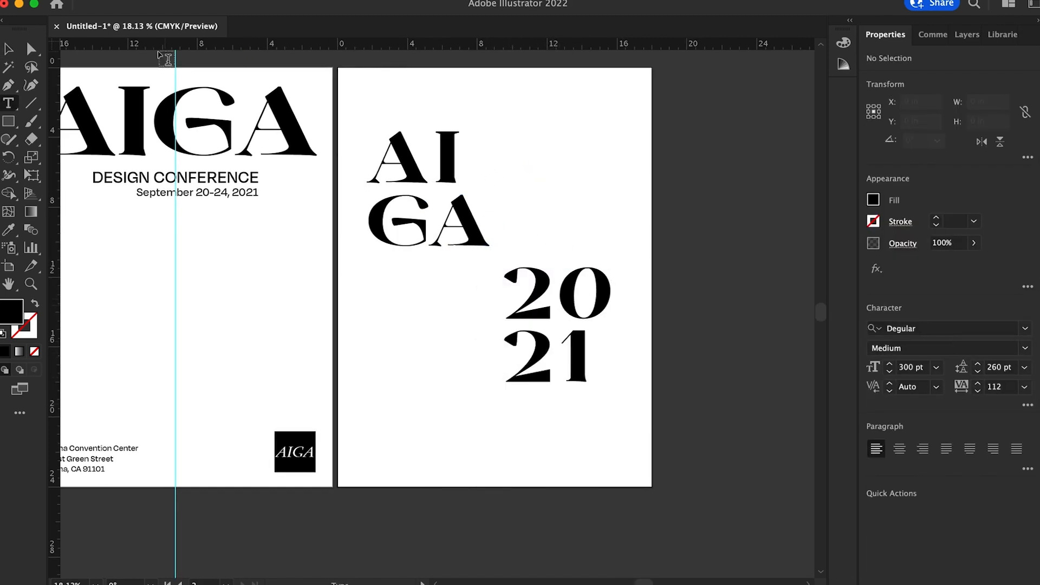
{"action": "left_click", "coordinate": [9, 50]}
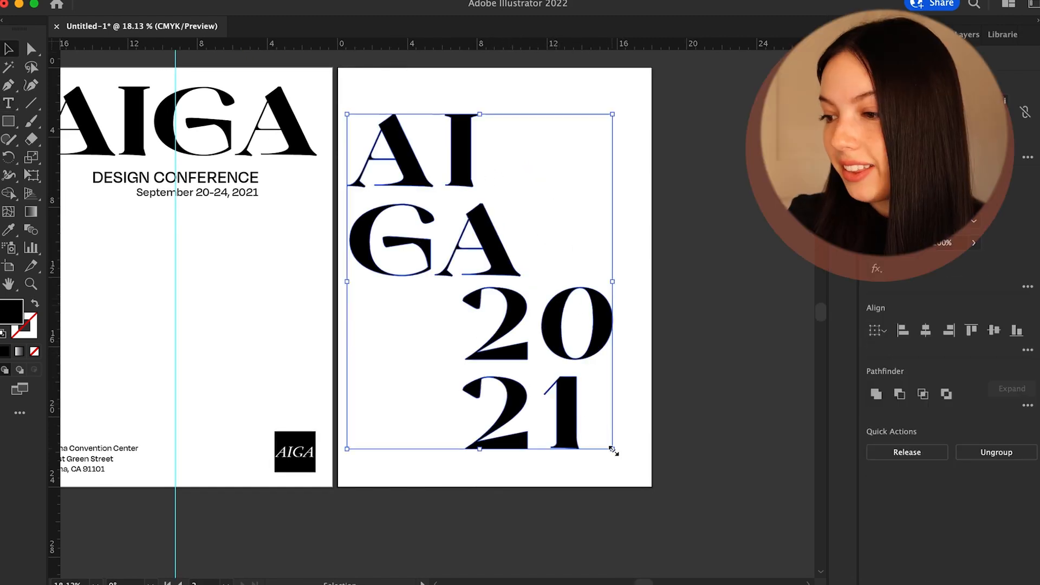
Step: Enlarge the stacked "AIGA" and "2021" lettering together to nearly fill the second artboard's width
{"action": "left_click_drag", "start_coordinate": [616, 451], "coordinate": [627, 459], "text": "shift"}
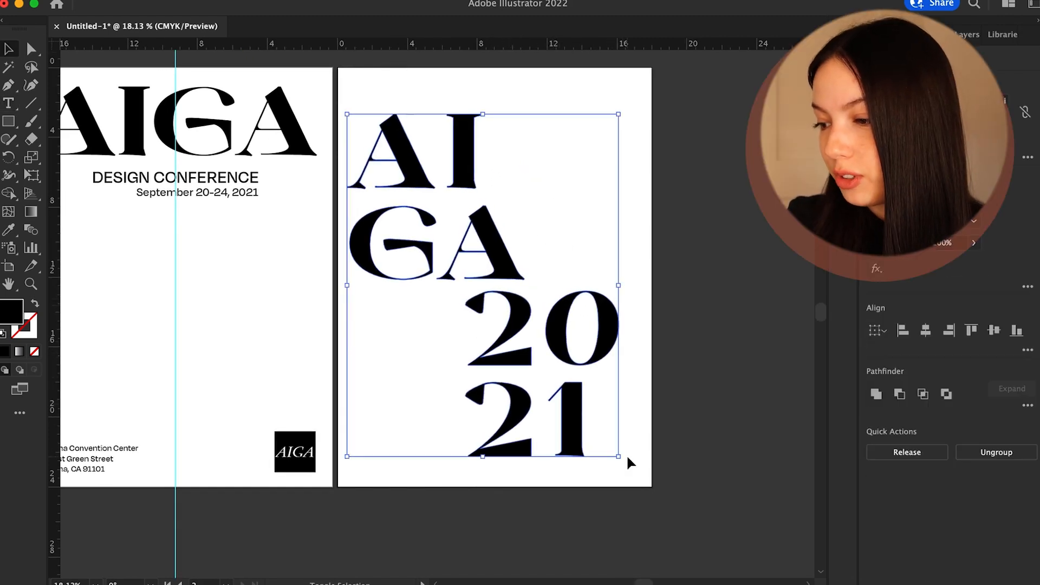
{"action": "left_click", "coordinate": [652, 458]}
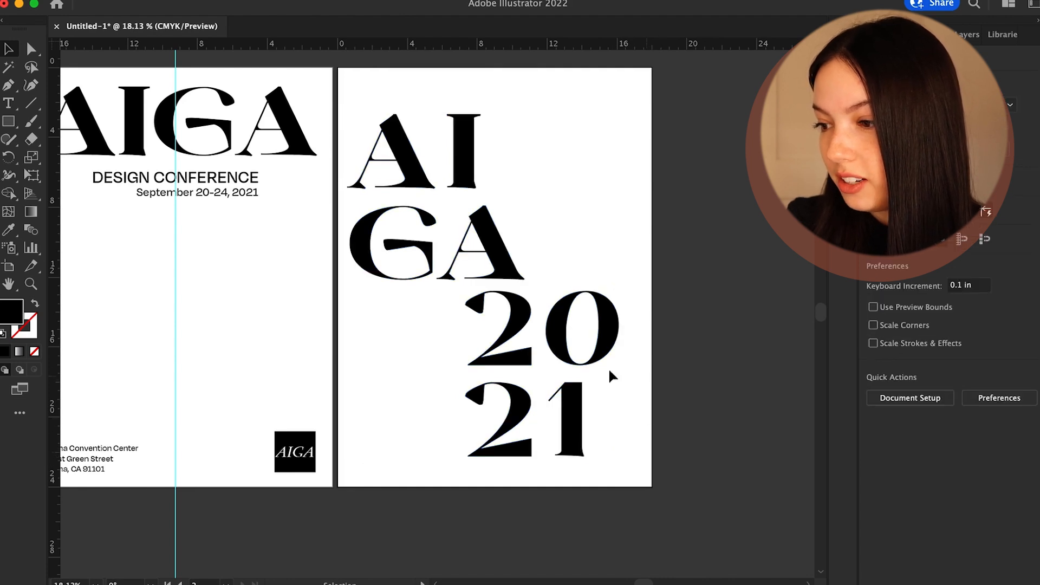
{"action": "scroll", "coordinate": [429, 336], "scroll_direction": "left", "scroll_amount": 2}
{"action": "scroll", "coordinate": [429, 336], "scroll_direction": "up", "scroll_amount": 1}
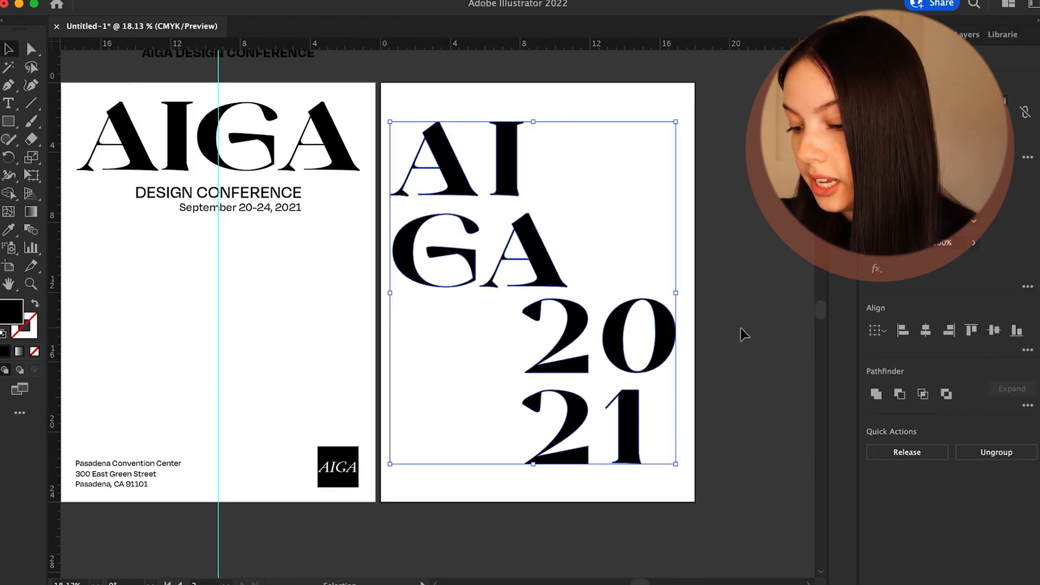
{"action": "left_click", "coordinate": [741, 328]}
Step: Copy the venue text to the second artboard's lower-left corner and the "DESIGN CONFERENCE" and date lines to its upper-right corner
{"action": "scroll", "coordinate": [223, 455], "scroll_direction": "left", "scroll_amount": 2}
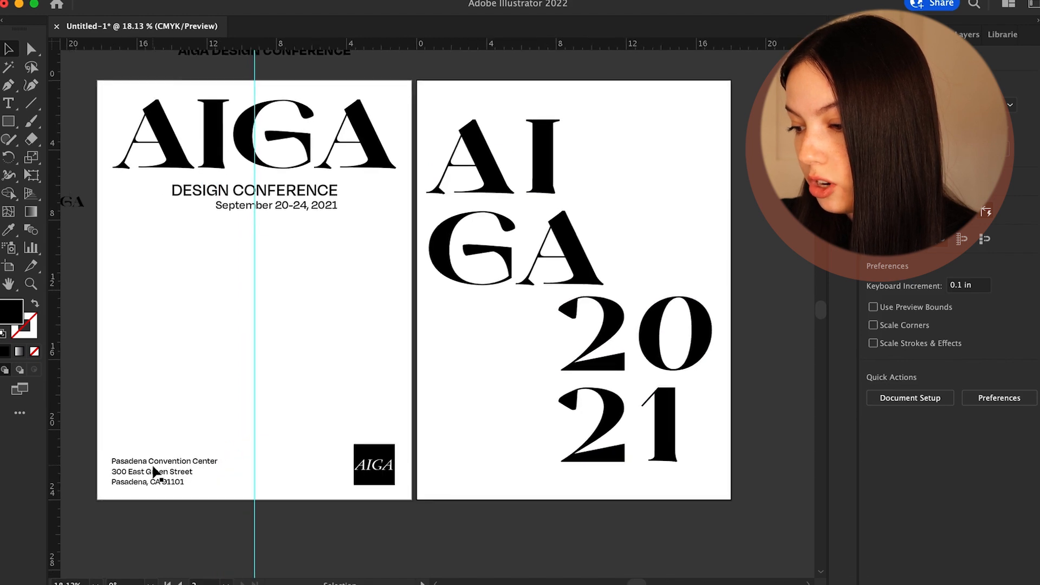
{"action": "left_click_drag", "start_coordinate": [142, 477], "coordinate": [463, 478]}
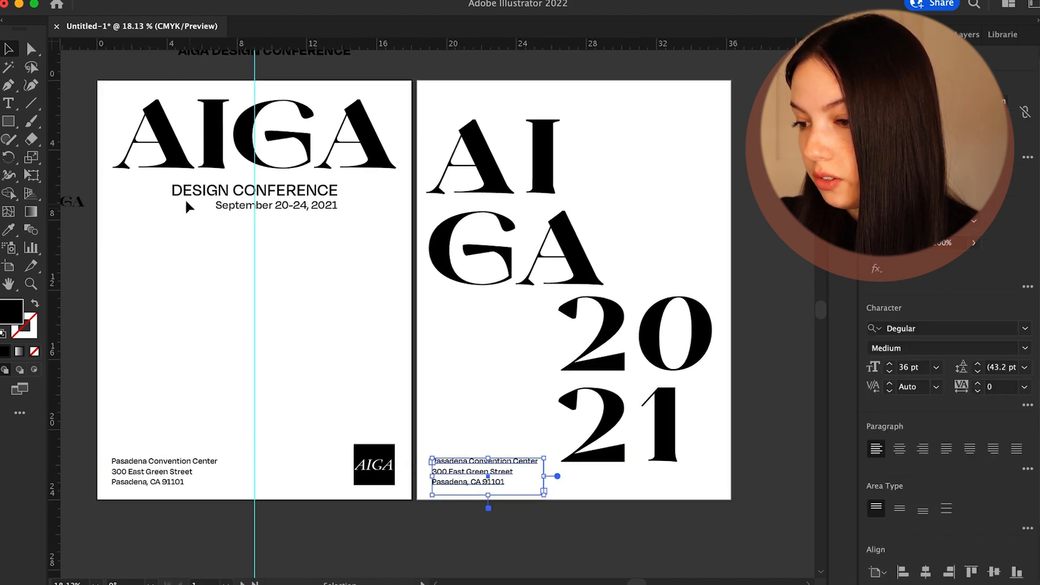
{"action": "left_click_drag", "start_coordinate": [292, 221], "coordinate": [691, 107]}
{"action": "left_click_drag", "start_coordinate": [659, 120], "coordinate": [659, 113]}
{"action": "left_click", "coordinate": [639, 168]}
Step: Place a smaller copy of the black AIGA logo in the second artboard's lower-right corner, checking the margin with a temporary guide
{"action": "left_click_drag", "start_coordinate": [54, 238], "coordinate": [712, 255]}
{"action": "key", "text": "Delete"}
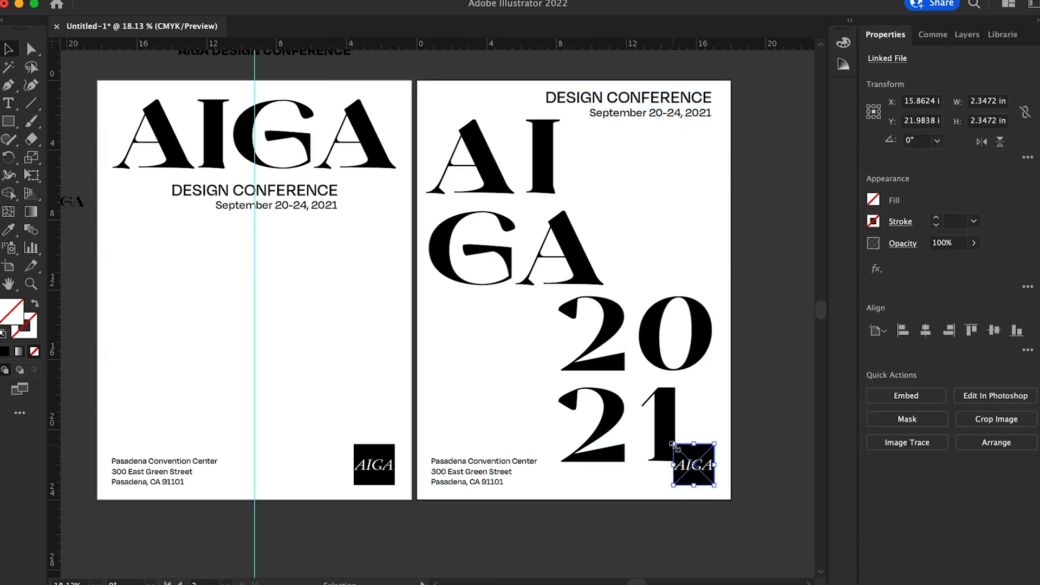
{"action": "left_click", "coordinate": [749, 465]}
{"action": "key", "text": "ctrl+z"}
{"action": "left_click", "coordinate": [761, 465]}
Step: Add a vertical guide at the small logo's right edge and nudge the "2021" lettering and upper title lines right to it
{"action": "left_click_drag", "start_coordinate": [54, 227], "coordinate": [715, 306]}
{"action": "left_click", "coordinate": [704, 338]}
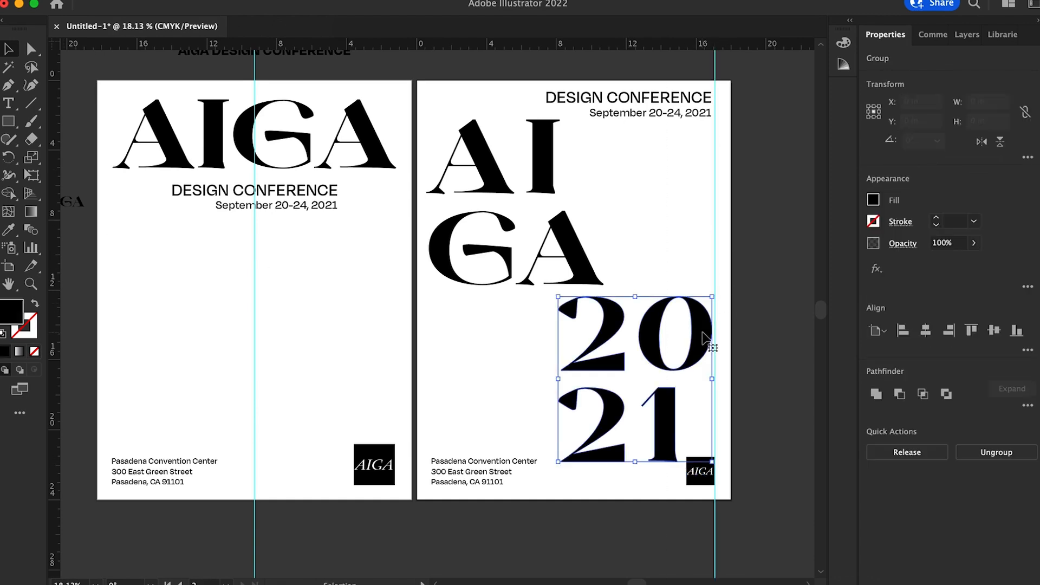
{"action": "key", "text": "Right"}
{"action": "left_click_drag", "start_coordinate": [650, 70], "coordinate": [680, 134]}
{"action": "key", "text": "Right"}
{"action": "left_click", "coordinate": [666, 159]}
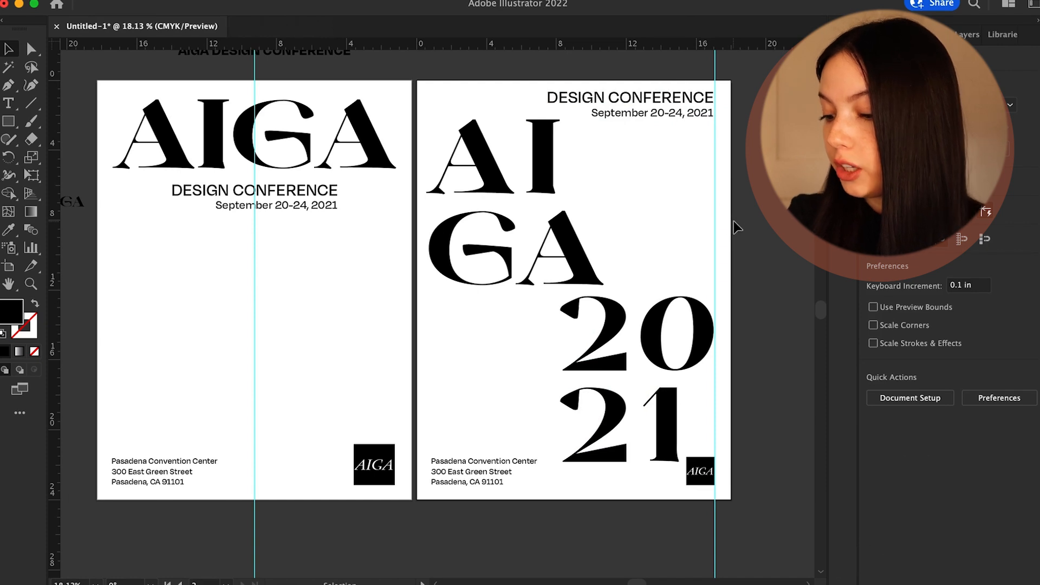
Step: Delete the remaining vertical guides on both artboards
{"action": "left_click", "coordinate": [716, 215]}
{"action": "key", "text": "Delete"}
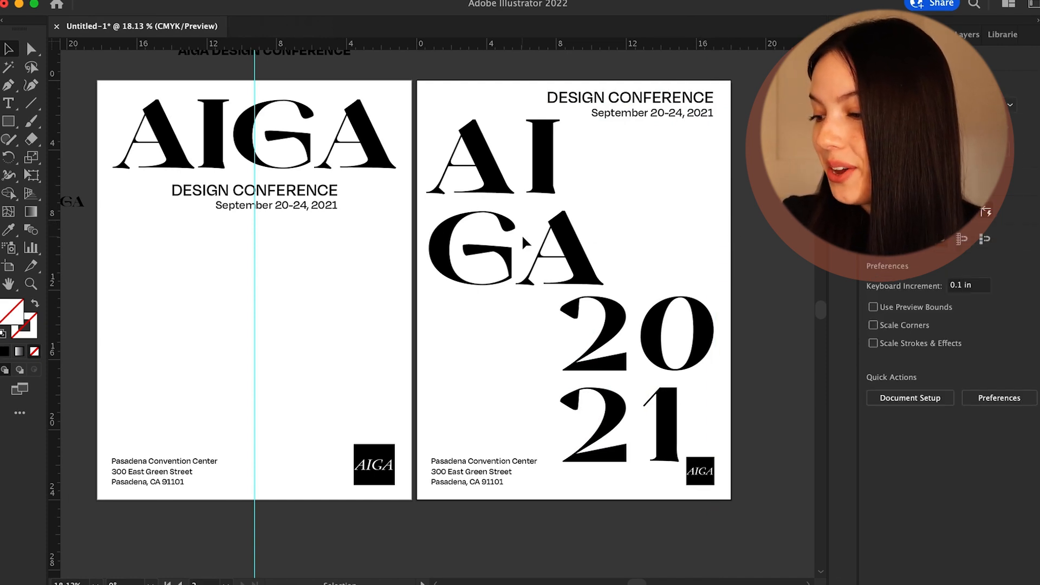
{"action": "left_click_drag", "start_coordinate": [212, 307], "coordinate": [272, 353]}
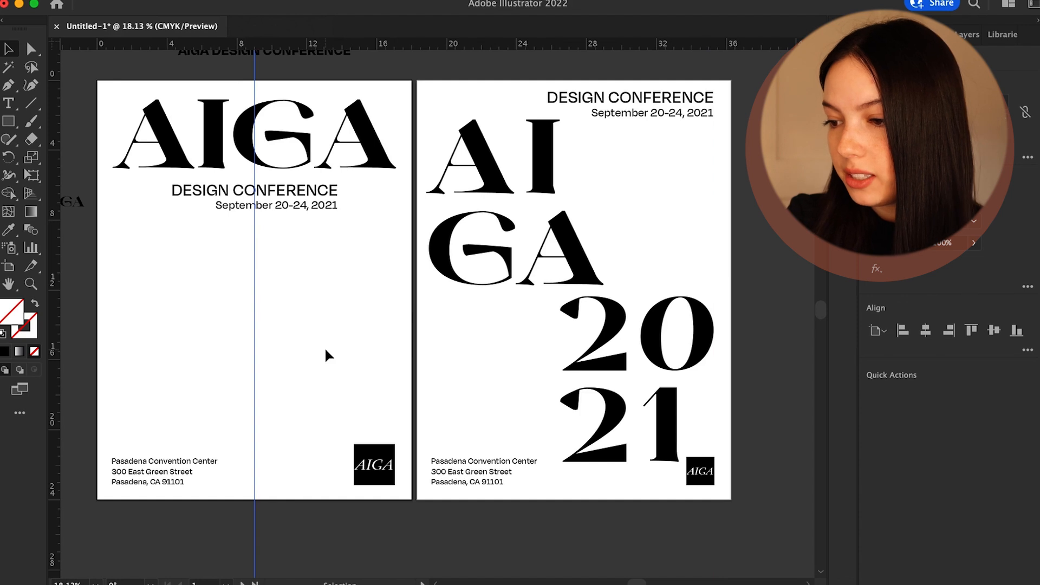
{"action": "key", "text": "Delete"}
Step: Draw a tall rectangle on the first artboard from below the date line down to near the artboard's lower edge
{"action": "scroll", "coordinate": [410, 351], "scroll_direction": "down", "scroll_amount": 1}
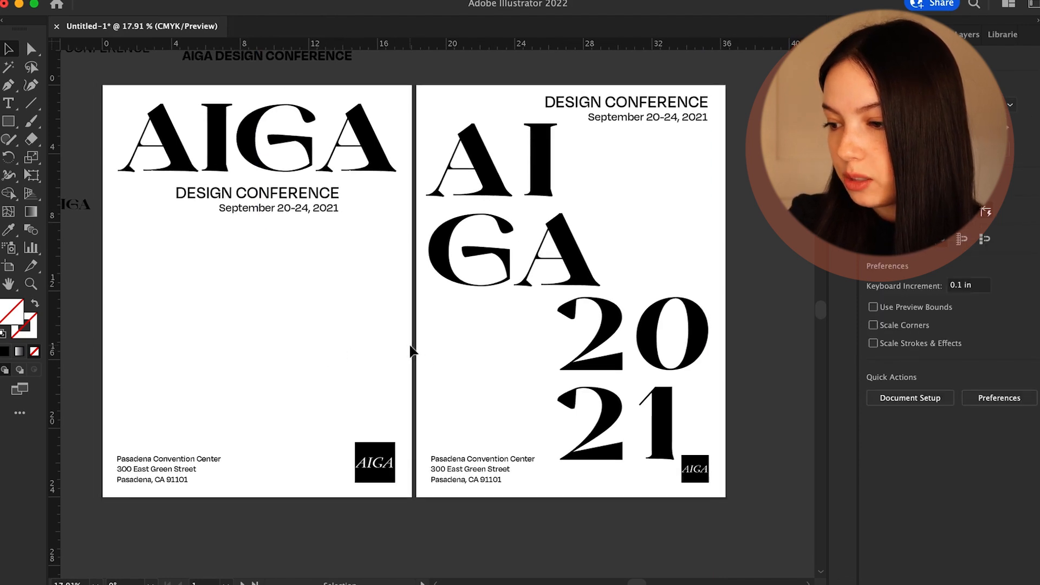
{"action": "scroll", "coordinate": [410, 351], "scroll_direction": "left", "scroll_amount": 2}
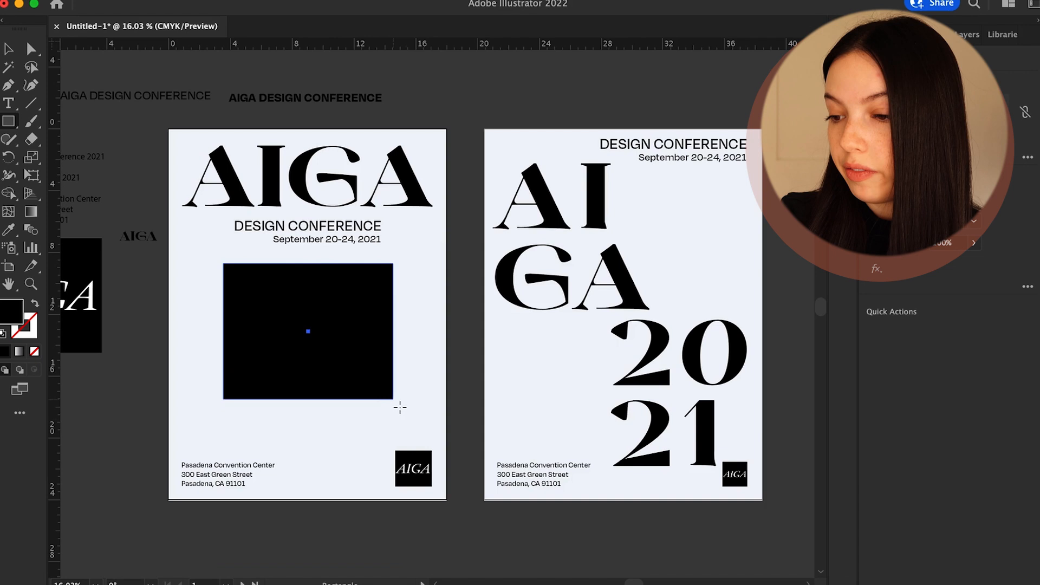
{"action": "mouse_move", "coordinate": [399, 407]}
{"action": "left_mouse_down"}
{"action": "mouse_move", "coordinate": [379, 493]}
{"action": "mouse_move", "coordinate": [388, 494]}
{"action": "left_mouse_up"}
Step: Fill the rectangle with the light pink-purple color e2c3de
{"action": "double_click", "coordinate": [12, 311]}
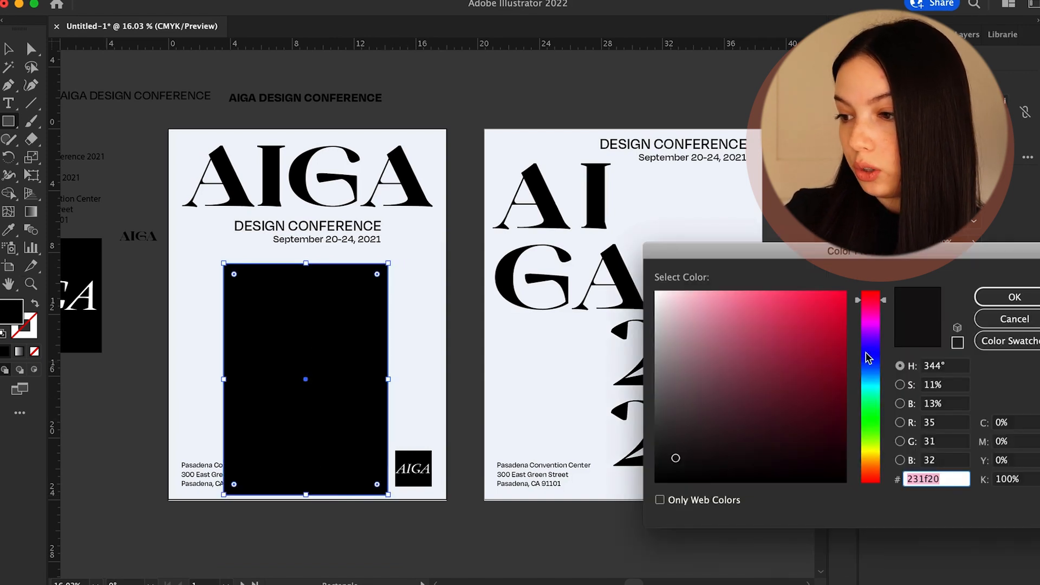
{"action": "left_click", "coordinate": [867, 325]}
{"action": "left_click_drag", "start_coordinate": [690, 332], "coordinate": [682, 309]}
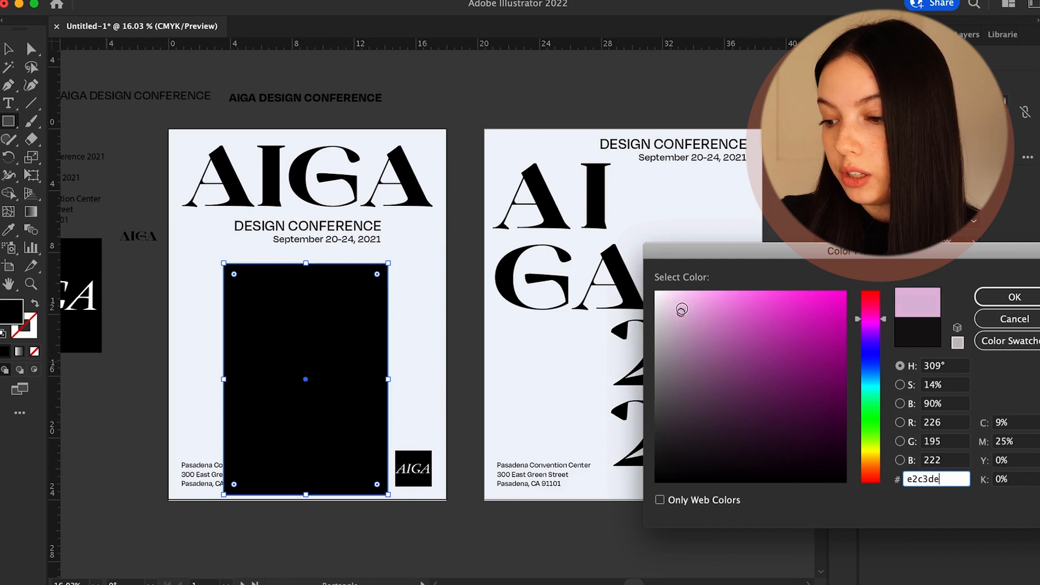
{"action": "left_click", "coordinate": [1015, 297]}
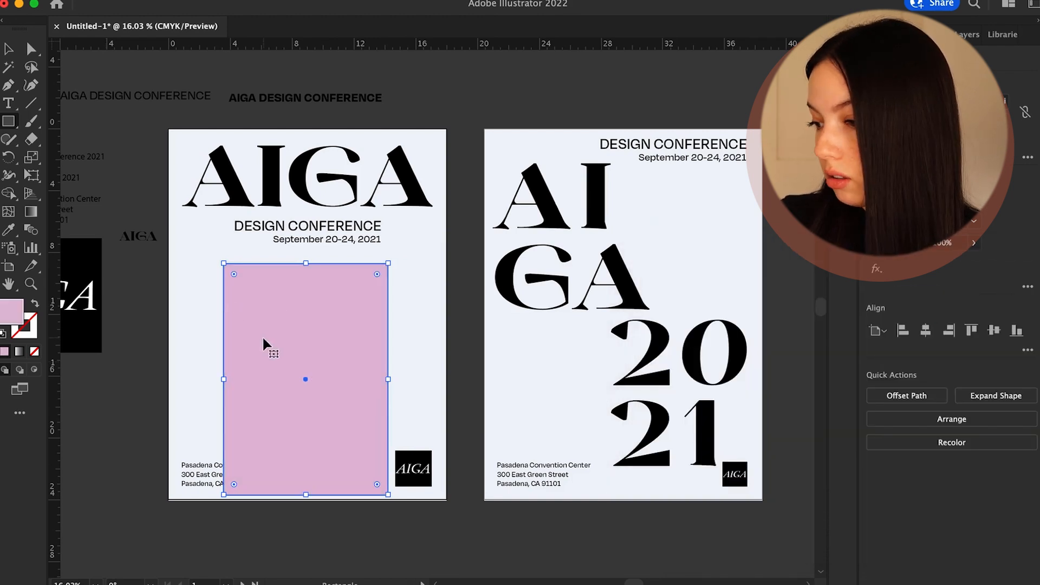
Step: Stretch the rectangle to cover the whole first artboard and fill it with dark green 30763a
{"action": "key", "text": "v"}
{"action": "left_click_drag", "start_coordinate": [264, 345], "coordinate": [266, 293]}
{"action": "left_click_drag", "start_coordinate": [225, 212], "coordinate": [168, 129]}
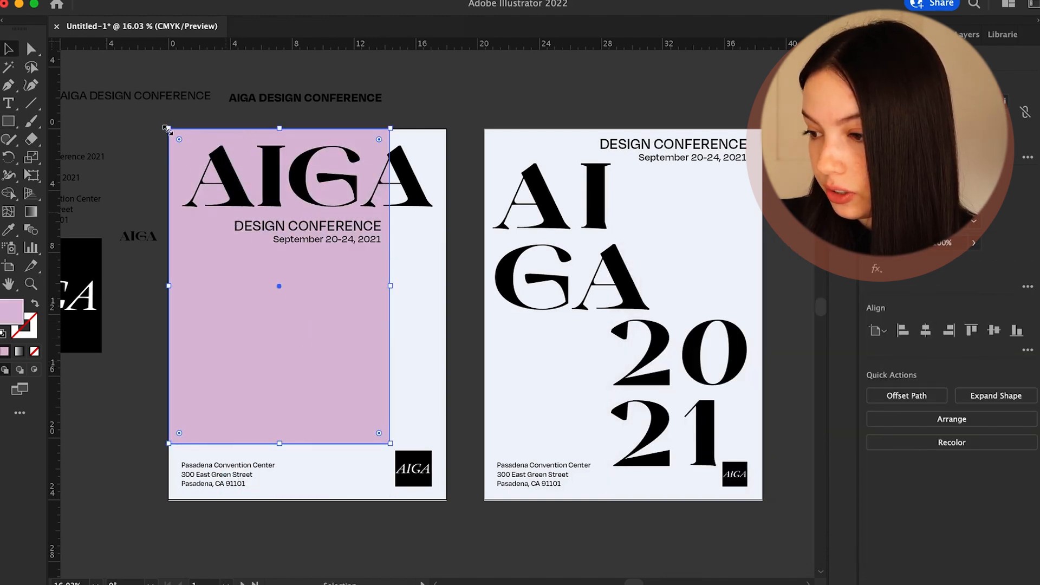
{"action": "left_click_drag", "start_coordinate": [390, 443], "coordinate": [447, 500]}
{"action": "double_click", "coordinate": [10, 311]}
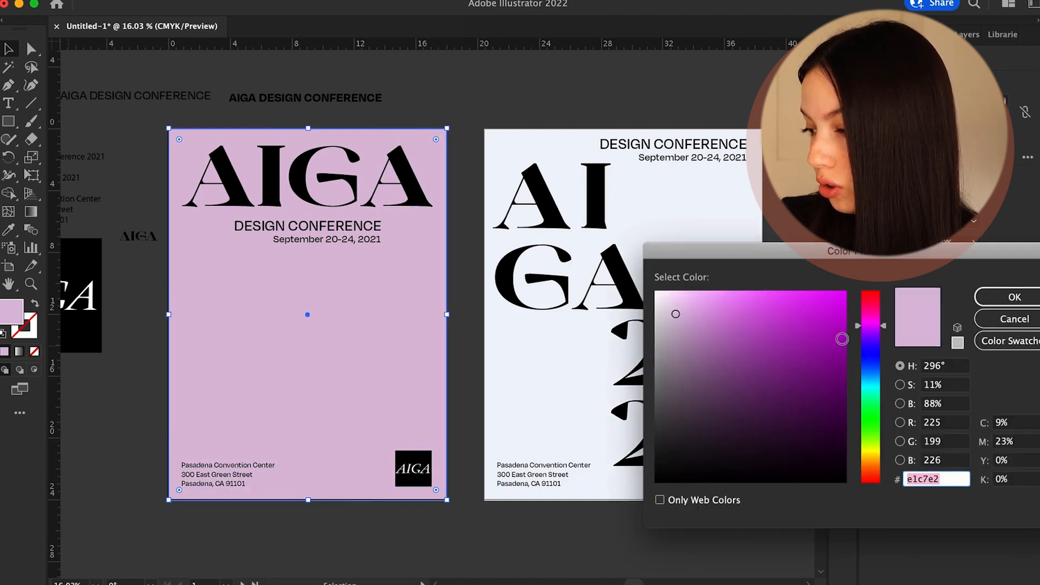
{"action": "left_click", "coordinate": [867, 336]}
{"action": "left_click", "coordinate": [687, 300]}
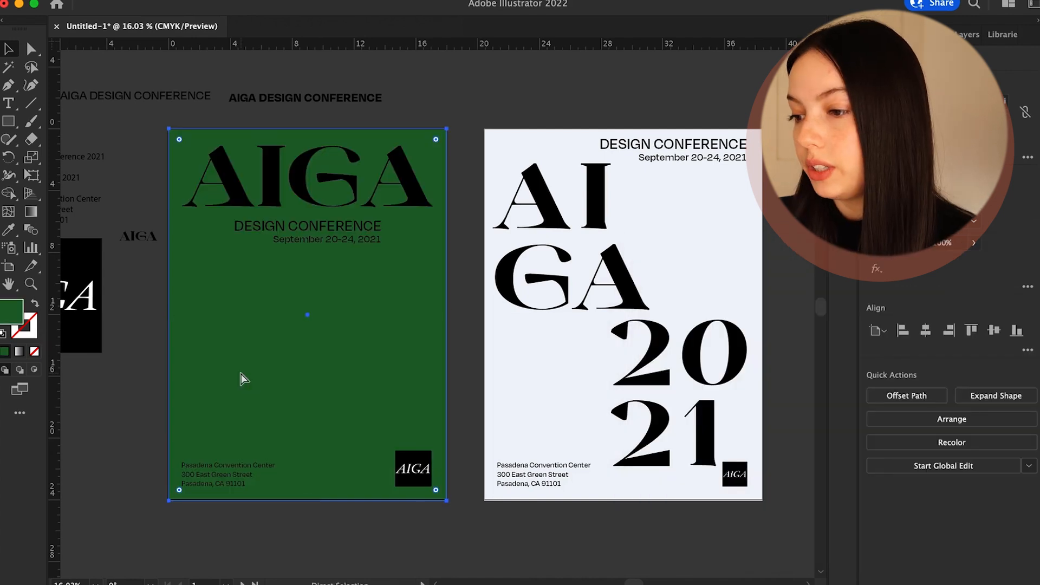
{"action": "key", "text": "super+shift+bracketright"}
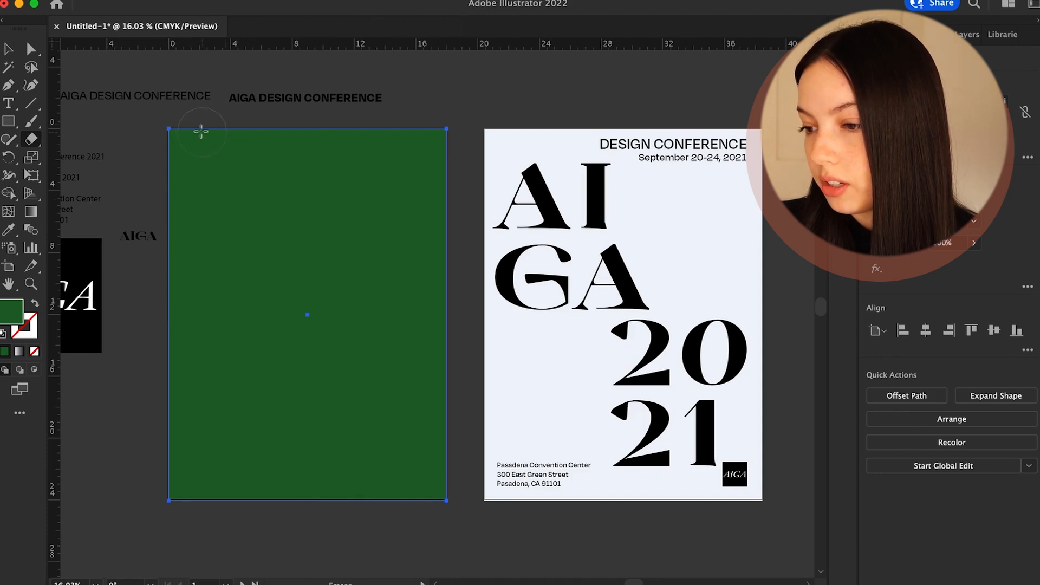
{"action": "mouse_move", "coordinate": [201, 130]}
{"action": "left_mouse_down"}
{"action": "mouse_move", "coordinate": [294, 216]}
{"action": "mouse_move", "coordinate": [279, 222]}
{"action": "mouse_move", "coordinate": [433, 477]}
{"action": "mouse_move", "coordinate": [460, 219]}
{"action": "mouse_move", "coordinate": [440, 480]}
{"action": "left_mouse_up"}
{"action": "key", "text": "super+z"}
{"action": "key", "text": "bracketright"}
{"action": "key", "text": "super+z"}
{"action": "key", "text": "super+z"}
{"action": "mouse_move", "coordinate": [198, 106]}
{"action": "left_mouse_down"}
{"action": "mouse_move", "coordinate": [233, 132]}
{"action": "mouse_move", "coordinate": [383, 477]}
{"action": "left_mouse_up"}
{"action": "key", "text": "super+z"}
{"action": "key", "text": "v"}
{"action": "key", "text": "shift+e"}
{"action": "mouse_move", "coordinate": [195, 116]}
{"action": "left_mouse_down"}
{"action": "mouse_move", "coordinate": [372, 177]}
{"action": "mouse_move", "coordinate": [460, 222]}
{"action": "left_mouse_up"}
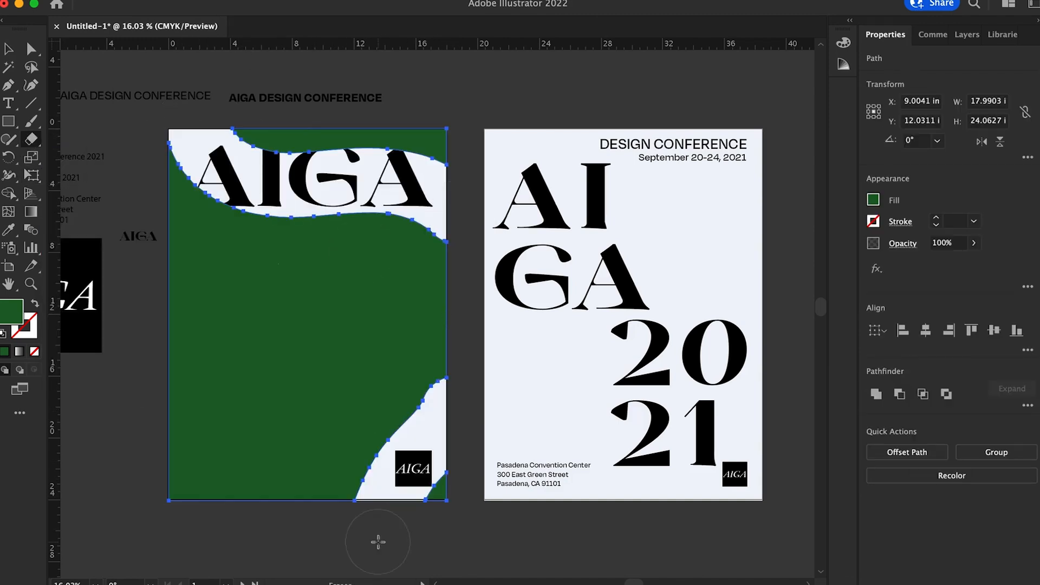
{"action": "key", "text": "super+z"}
{"action": "left_click_drag", "start_coordinate": [164, 174], "coordinate": [179, 158]}
{"action": "key", "text": "super+z"}
Step: Erase two wavy bands through the green rectangle, one rising across its upper part and one descending across its lower part
{"action": "left_click_drag", "start_coordinate": [157, 197], "coordinate": [453, 91]}
{"action": "left_click_drag", "start_coordinate": [146, 397], "coordinate": [294, 544]}
{"action": "key", "text": "super+z"}
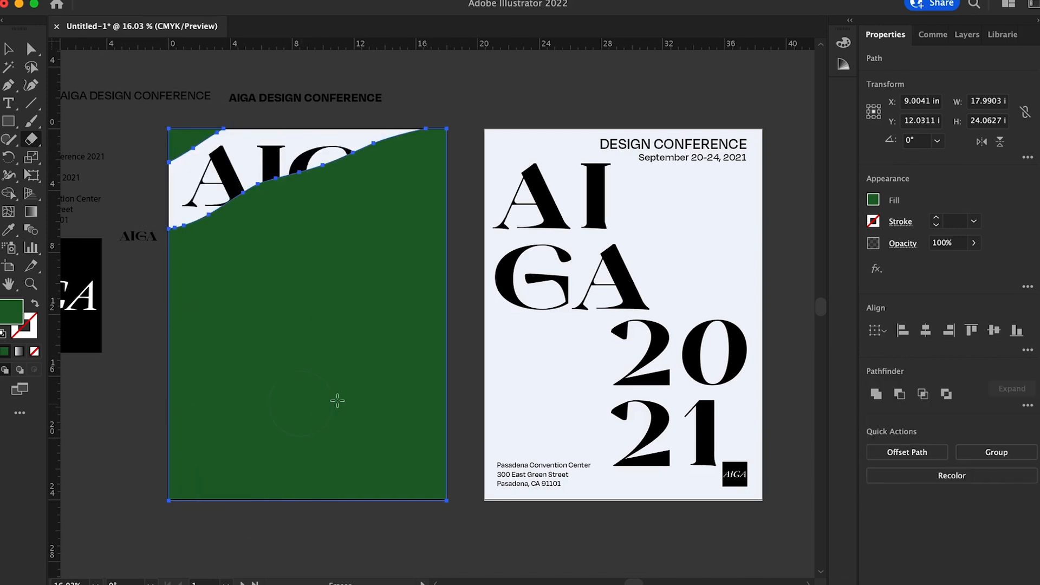
{"action": "left_click_drag", "start_coordinate": [124, 381], "coordinate": [456, 499]}
Step: Send the middle and lower green pieces backward behind the conference title, date and address text
{"action": "key", "text": "v"}
{"action": "left_click", "coordinate": [391, 336]}
{"action": "left_click", "coordinate": [472, 237]}
{"action": "left_click", "coordinate": [361, 253]}
{"action": "key", "text": "super+["}
{"action": "left_click", "coordinate": [143, 447]}
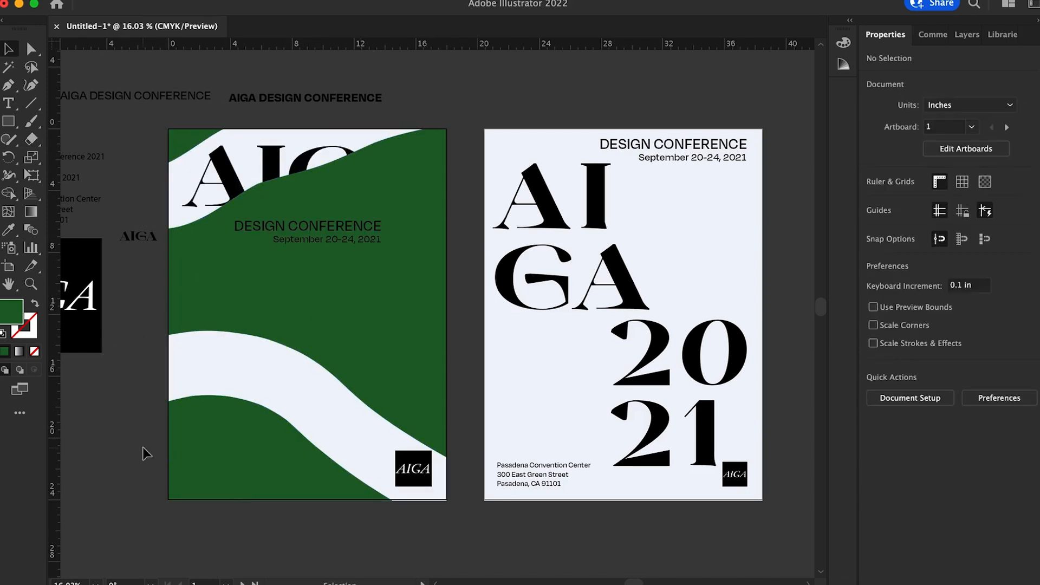
{"action": "left_click_drag", "start_coordinate": [143, 447], "coordinate": [257, 533]}
{"action": "left_click", "coordinate": [260, 538]}
{"action": "left_click", "coordinate": [209, 434]}
{"action": "key", "text": "super+["}
{"action": "scroll", "coordinate": [316, 301], "scroll_direction": "up", "scroll_amount": 1}
Step: Trim the upper edge of the middle green shape with the Eraser to uncover more of the AIGA lettering
{"action": "key", "text": "shift+e"}
{"action": "left_click_drag", "start_coordinate": [442, 148], "coordinate": [226, 197]}
{"action": "key", "text": "super+z"}
{"action": "left_click", "coordinate": [439, 271], "text": "super"}
{"action": "mouse_move", "coordinate": [452, 149]}
{"action": "left_mouse_down"}
{"action": "mouse_move", "coordinate": [330, 194]}
{"action": "mouse_move", "coordinate": [384, 179]}
{"action": "mouse_move", "coordinate": [258, 208]}
{"action": "left_mouse_up"}
{"action": "key", "text": "super+z"}
Step: Reshape the start of the middle green shape's upper edge by adjusting its anchor points
{"action": "key", "text": "v"}
{"action": "key", "text": "super+shift+a"}
{"action": "scroll", "coordinate": [278, 242], "scroll_direction": "up", "scroll_amount": 4}
{"action": "key", "text": "a"}
{"action": "left_click", "coordinate": [164, 233]}
{"action": "mouse_move", "coordinate": [171, 245]}
{"action": "left_mouse_down"}
{"action": "mouse_move", "coordinate": [187, 224]}
{"action": "mouse_move", "coordinate": [253, 211]}
{"action": "left_mouse_up"}
{"action": "left_click", "coordinate": [638, 306]}
{"action": "scroll", "coordinate": [638, 306], "scroll_direction": "down", "scroll_amount": 5}
{"action": "scroll", "coordinate": [596, 311], "scroll_direction": "right", "scroll_amount": 2}
{"action": "key", "text": "v"}
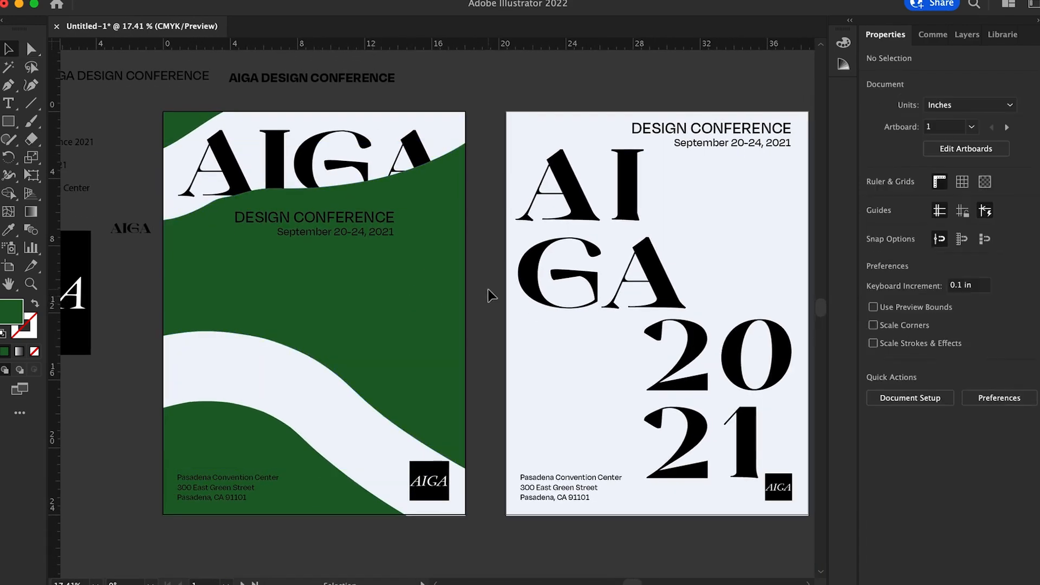
Step: Recolor the green wave shapes on the first artboard muted blue-gray
{"action": "scroll", "coordinate": [480, 289], "scroll_direction": "up", "scroll_amount": 2}
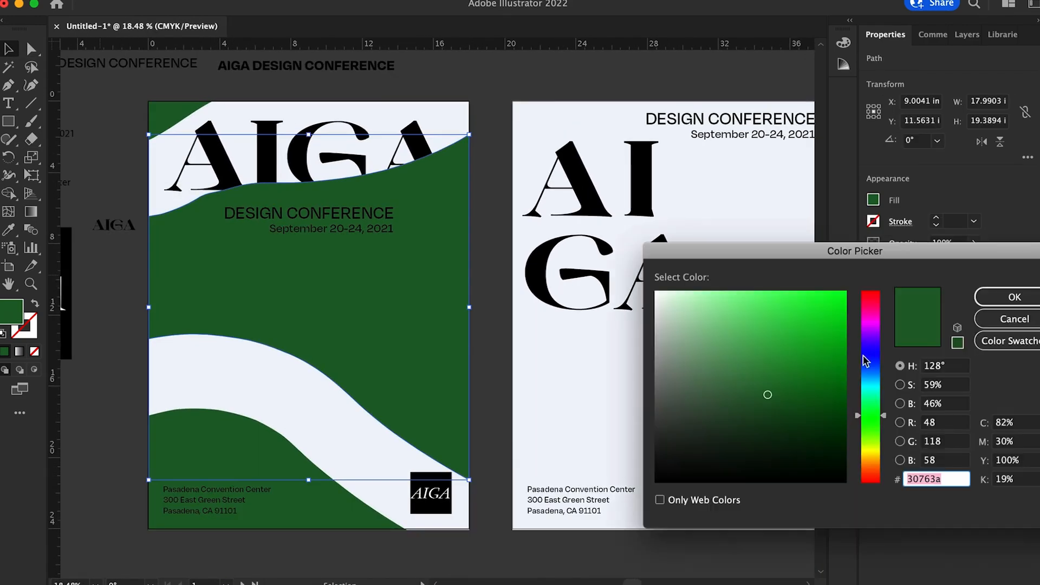
{"action": "left_click", "coordinate": [689, 304]}
{"action": "left_click", "coordinate": [684, 341]}
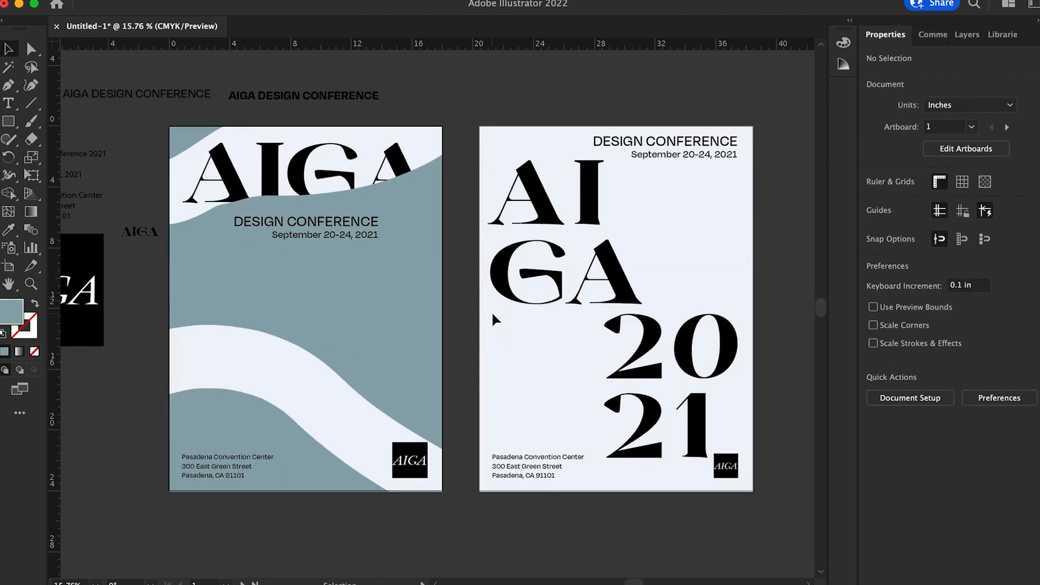
Step: Draw a rectangle over the second artboard and erase its upper part to leave a shape with a curved, descending top edge
{"action": "key", "text": "m"}
{"action": "left_click_drag", "start_coordinate": [425, 102], "coordinate": [732, 512]}
{"action": "key", "text": "shift+e"}
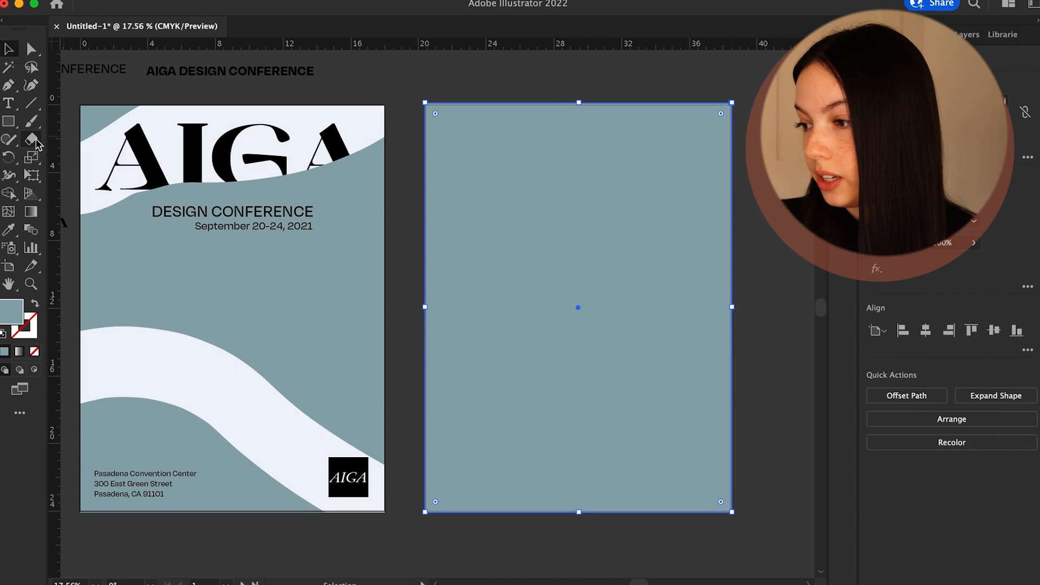
{"action": "mouse_move", "coordinate": [760, 381]}
{"action": "left_mouse_down"}
{"action": "mouse_move", "coordinate": [441, 185]}
{"action": "mouse_move", "coordinate": [431, 192]}
{"action": "left_mouse_up"}
{"action": "mouse_move", "coordinate": [758, 260]}
{"action": "left_mouse_down"}
{"action": "mouse_move", "coordinate": [662, 139]}
{"action": "mouse_move", "coordinate": [493, 144]}
{"action": "mouse_move", "coordinate": [444, 115]}
{"action": "left_mouse_up"}
Step: Send the curved shape on the second artboard behind the text and logo, leaving only its lower portion
{"action": "key", "text": "v"}
{"action": "key", "text": "super+bracketleft"}
{"action": "key", "text": "super+bracketleft"}
{"action": "key", "text": "super+bracketleft"}
{"action": "left_click_drag", "start_coordinate": [577, 233], "coordinate": [578, 258]}
{"action": "left_click", "coordinate": [688, 303]}
{"action": "left_click", "coordinate": [464, 406]}
Step: Fill the second artboard's curved shape with a linear gradient from light aqua to orange
{"action": "double_click", "coordinate": [11, 312]}
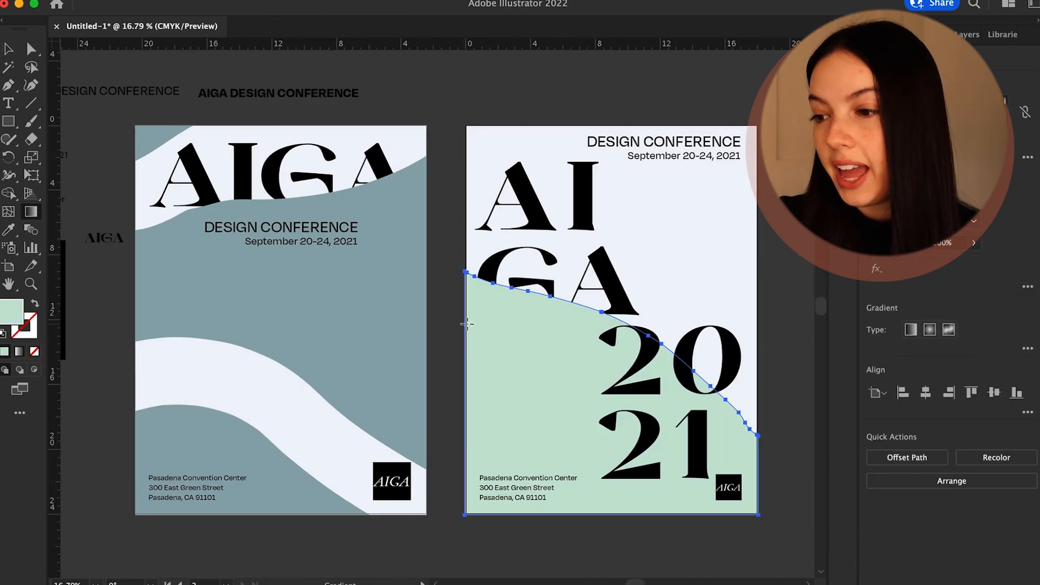
{"action": "left_click", "coordinate": [548, 383]}
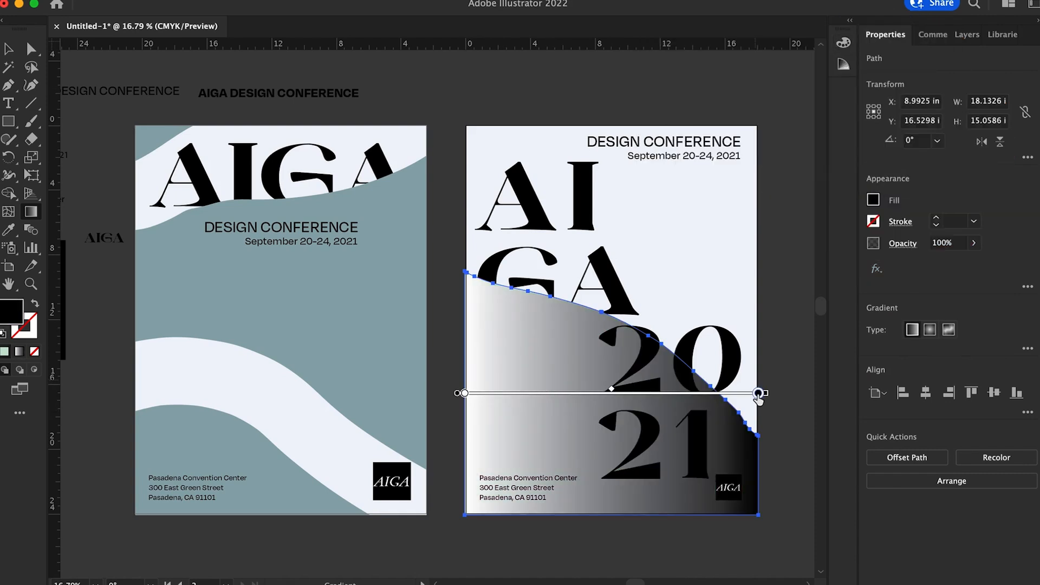
{"action": "double_click", "coordinate": [758, 393]}
{"action": "left_click_drag", "start_coordinate": [617, 543], "coordinate": [600, 540]}
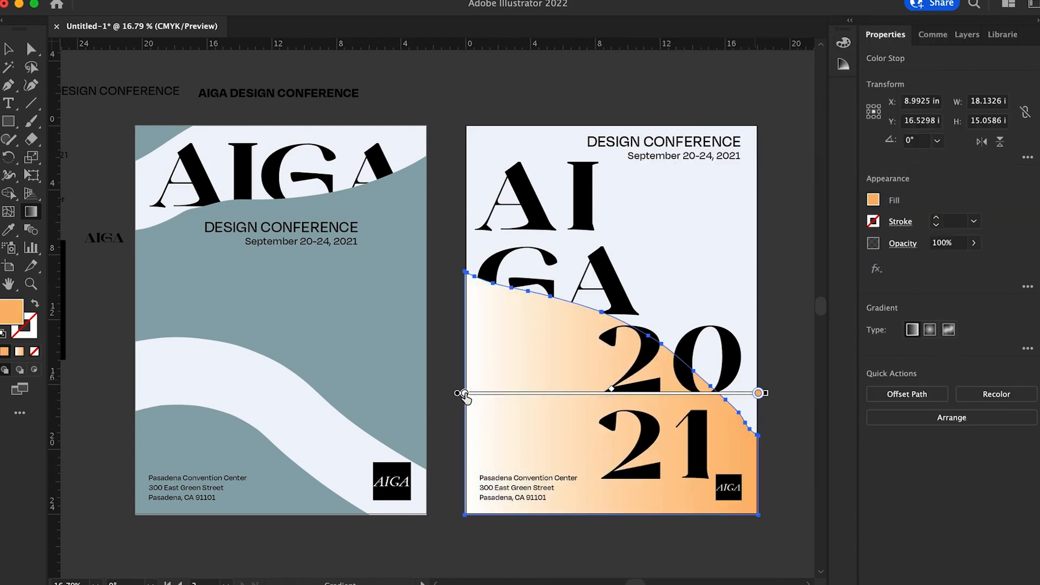
{"action": "double_click", "coordinate": [466, 393]}
{"action": "left_click", "coordinate": [467, 408]}
{"action": "left_click", "coordinate": [487, 454]}
{"action": "left_click_drag", "start_coordinate": [349, 541], "coordinate": [370, 540]}
{"action": "left_click", "coordinate": [481, 314]}
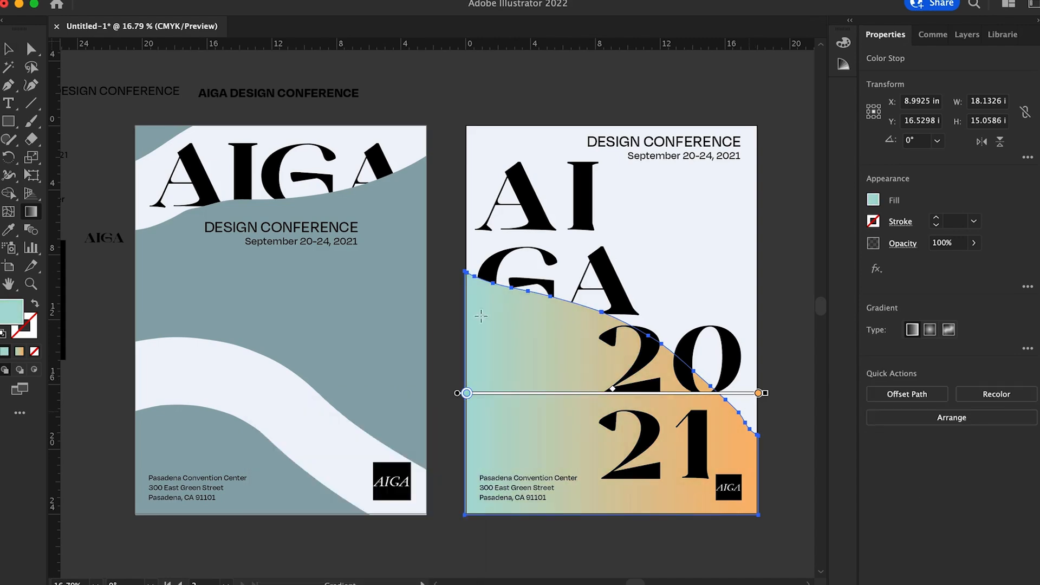
{"action": "key", "text": "v"}
{"action": "left_click", "coordinate": [763, 424]}
{"action": "scroll", "coordinate": [759, 422], "scroll_direction": "down", "scroll_amount": 1}
{"action": "scroll", "coordinate": [759, 423], "scroll_direction": "left", "scroll_amount": 2}
{"action": "left_click", "coordinate": [428, 314]}
{"action": "scroll", "coordinate": [536, 342], "scroll_direction": "right", "scroll_amount": 1}
{"action": "left_click", "coordinate": [504, 325]}
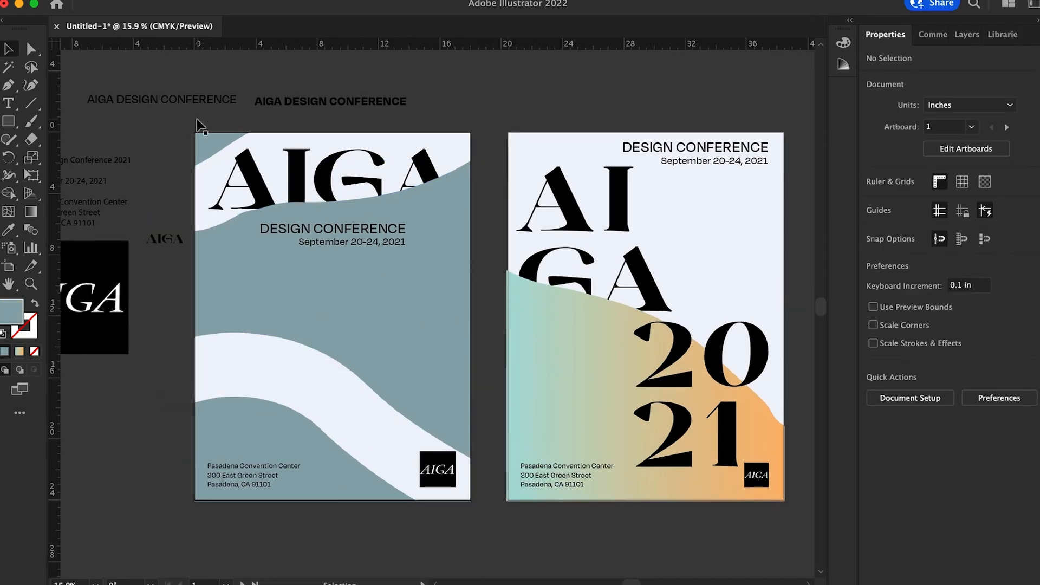
Step: Move the spare small AIGA lettering beside the first artboard up beneath the spare title line
{"action": "left_click", "coordinate": [569, 352]}
{"action": "left_click", "coordinate": [967, 35]}
{"action": "left_click", "coordinate": [325, 298]}
{"action": "left_click", "coordinate": [352, 241]}
{"action": "left_click", "coordinate": [438, 469]}
{"action": "left_click_drag", "start_coordinate": [186, 125], "coordinate": [378, 488]}
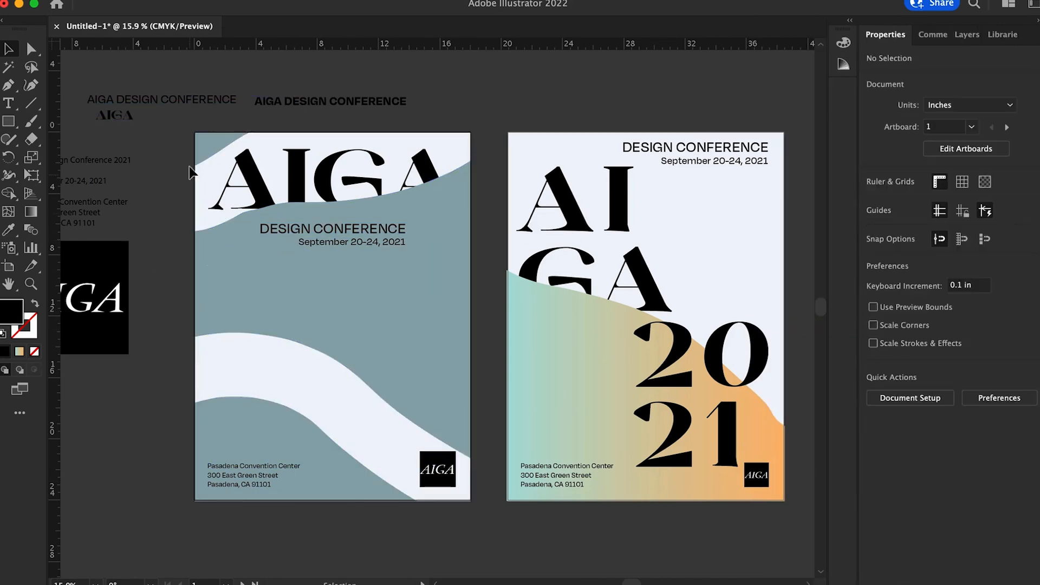
{"action": "left_click", "coordinate": [190, 169]}
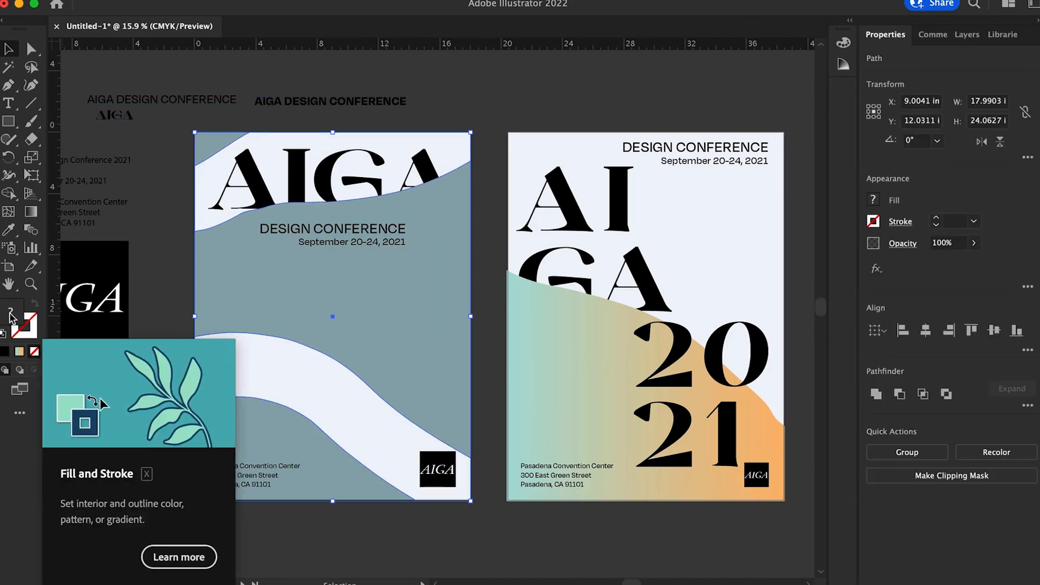
Step: Apply a linear gradient to the first artboard's middle shape, from a red start stop to a pink end stop moved inward
{"action": "key", "text": "g"}
{"action": "left_click", "coordinate": [197, 311]}
{"action": "double_click", "coordinate": [197, 312]}
{"action": "left_click", "coordinate": [101, 451]}
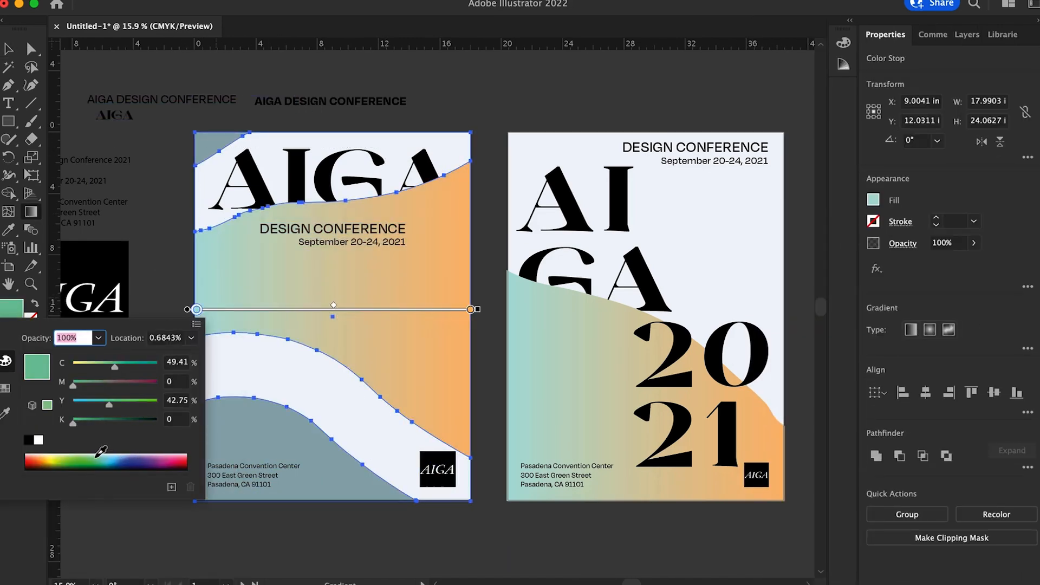
{"action": "double_click", "coordinate": [470, 309]}
{"action": "left_click", "coordinate": [426, 455]}
{"action": "left_click_drag", "start_coordinate": [422, 461], "coordinate": [457, 457]}
{"action": "double_click", "coordinate": [197, 309]}
{"action": "left_click_drag", "start_coordinate": [81, 458], "coordinate": [30, 457]}
{"action": "left_click_drag", "start_coordinate": [460, 312], "coordinate": [428, 310]}
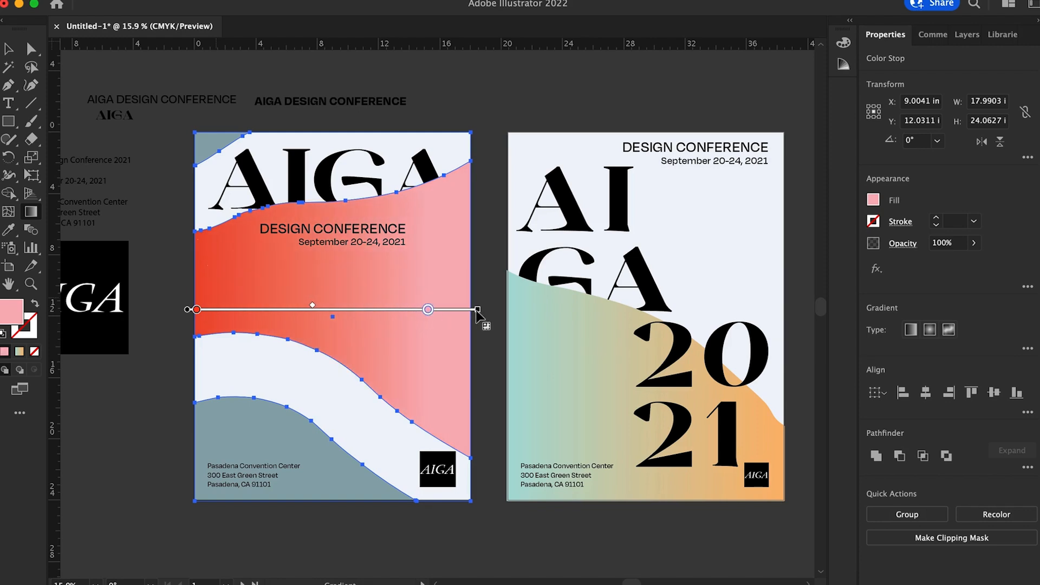
Step: Shift the gradient midpoint toward the red start and set the end stop at 89.502% to peach C 0, M 12.55, Y 25.49, K 0
{"action": "left_click_drag", "start_coordinate": [312, 306], "coordinate": [280, 309]}
{"action": "double_click", "coordinate": [441, 309]}
{"action": "left_click", "coordinate": [416, 307]}
{"action": "double_click", "coordinate": [441, 309]}
{"action": "left_click", "coordinate": [282, 455]}
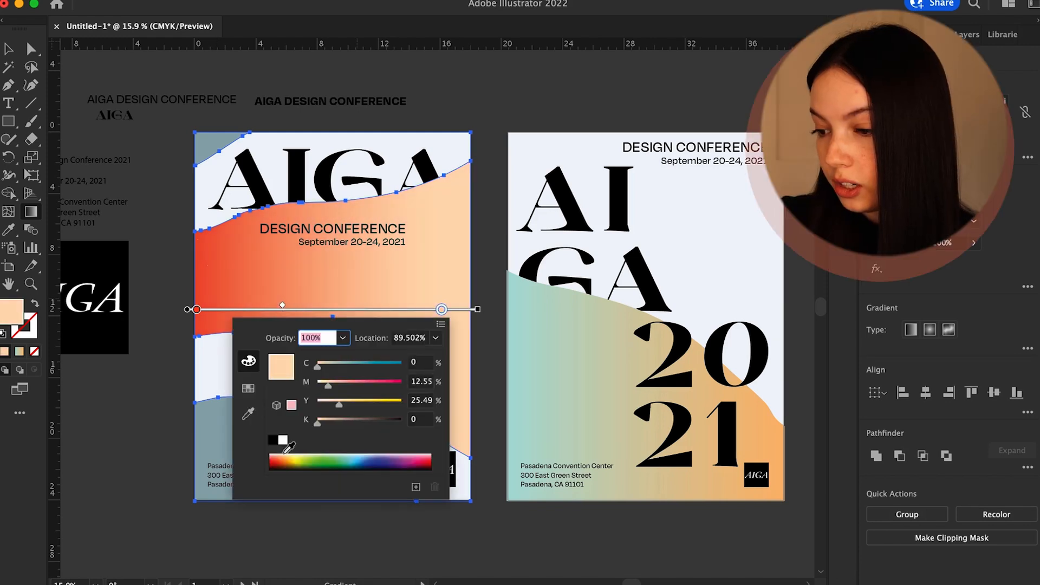
Step: Apply the red-to-peach gradient to the corner shape and the bottom shape on the first artboard
{"action": "left_click", "coordinate": [9, 50]}
{"action": "key", "text": "g"}
{"action": "left_click", "coordinate": [217, 148]}
{"action": "key", "text": "g"}
{"action": "key", "text": "v"}
{"action": "left_click", "coordinate": [265, 440]}
{"action": "key", "text": "period"}
{"action": "key", "text": "g"}
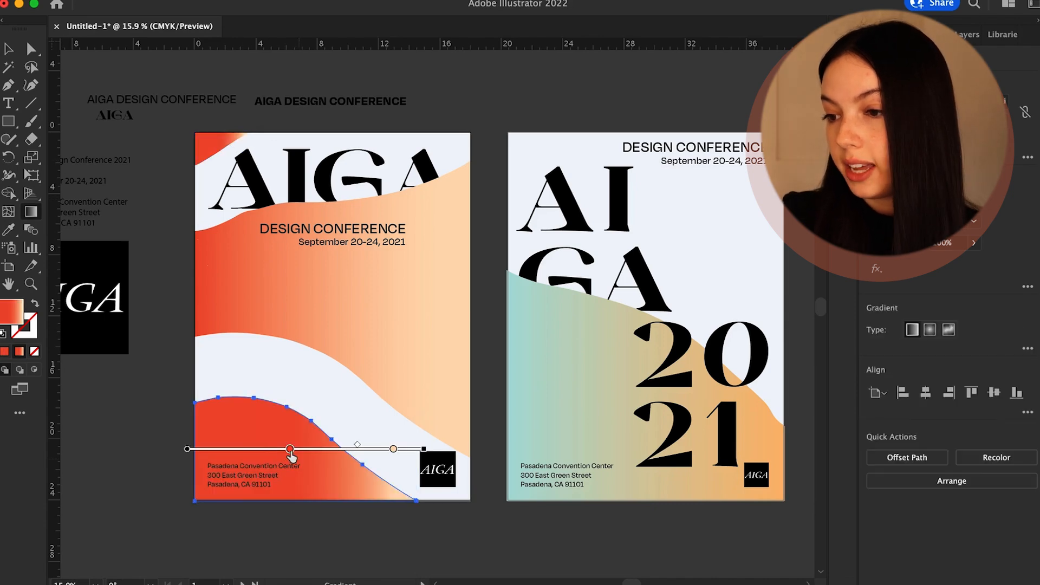
Step: Move the red gradient stop toward the starting edge on both the bottom shape and the corner shape
{"action": "left_click_drag", "start_coordinate": [292, 449], "coordinate": [221, 449]}
{"action": "key", "text": "v"}
{"action": "left_click", "coordinate": [188, 449]}
{"action": "left_click", "coordinate": [221, 135]}
{"action": "key", "text": "g"}
{"action": "left_click_drag", "start_coordinate": [215, 149], "coordinate": [197, 149]}
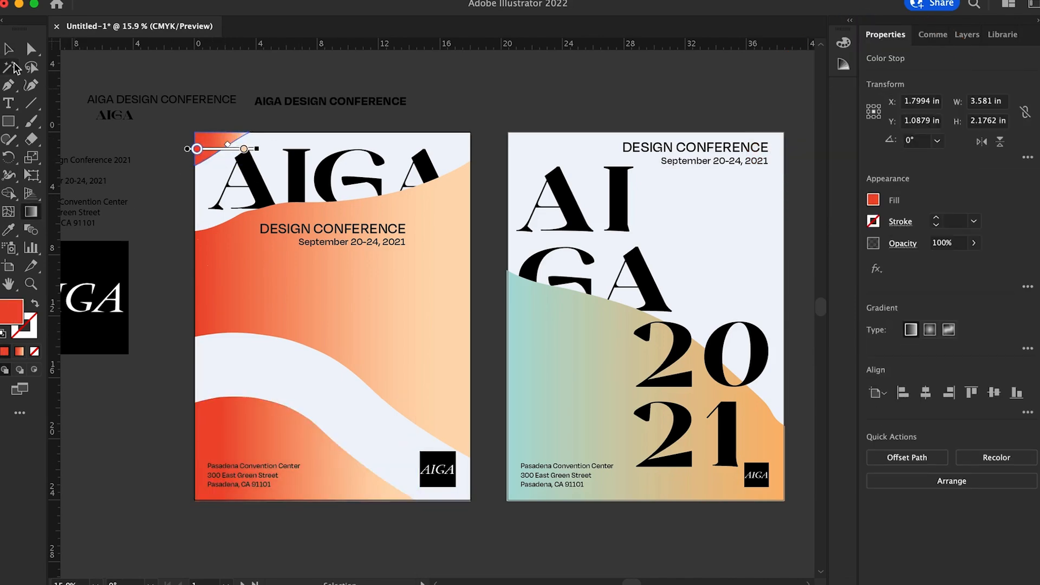
{"action": "left_click", "coordinate": [9, 49]}
Step: Move the spare conference title lines and small AIGA lettering away from the first artboard on the pasteboard
{"action": "left_click", "coordinate": [161, 100]}
{"action": "left_click", "coordinate": [485, 172]}
{"action": "scroll", "coordinate": [465, 163], "scroll_direction": "down", "scroll_amount": 2}
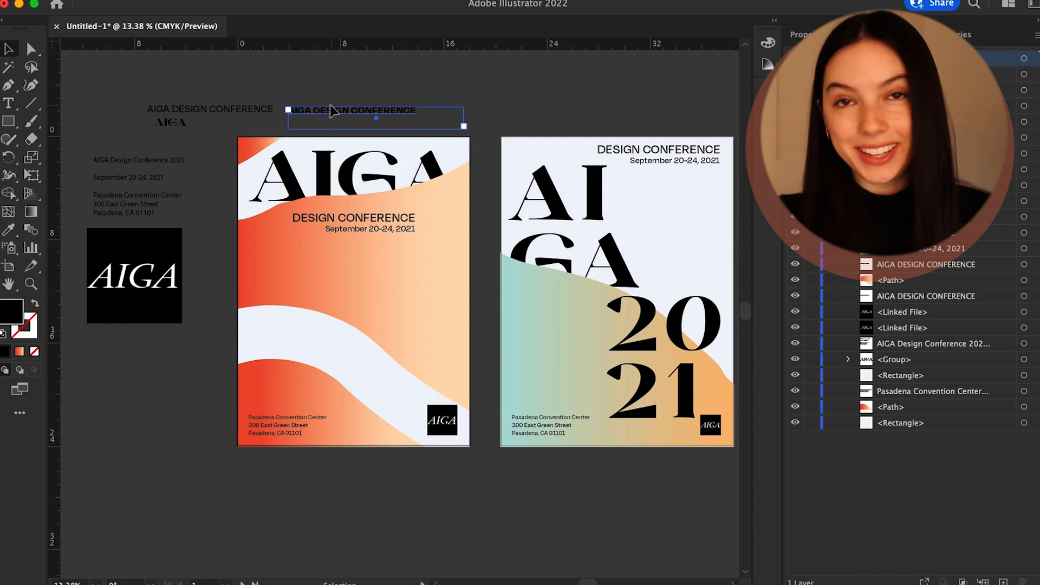
{"action": "left_click_drag", "start_coordinate": [332, 110], "coordinate": [156, 82]}
{"action": "left_click_drag", "start_coordinate": [186, 114], "coordinate": [103, 110]}
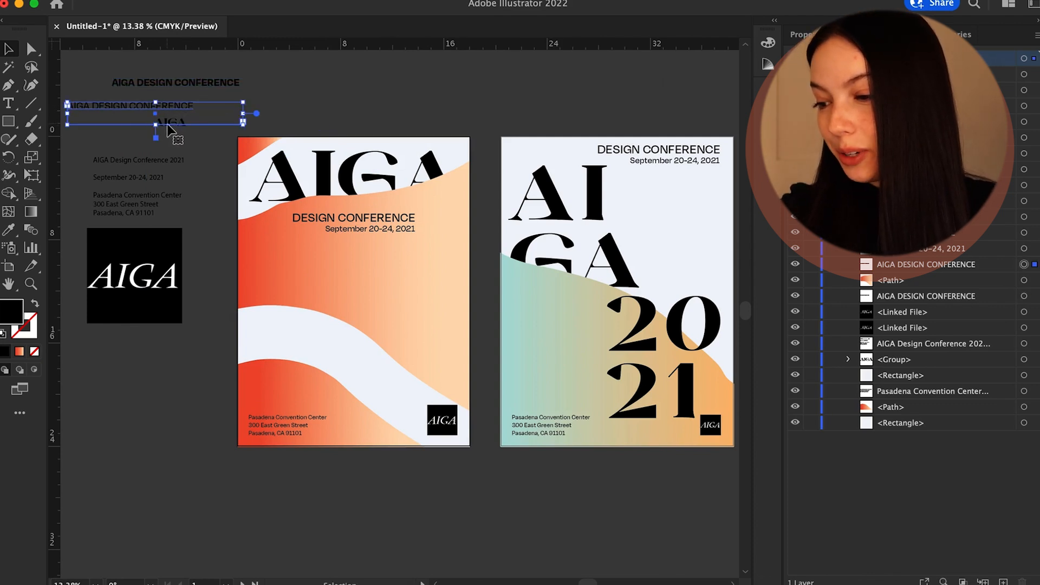
{"action": "left_click_drag", "start_coordinate": [182, 133], "coordinate": [156, 134]}
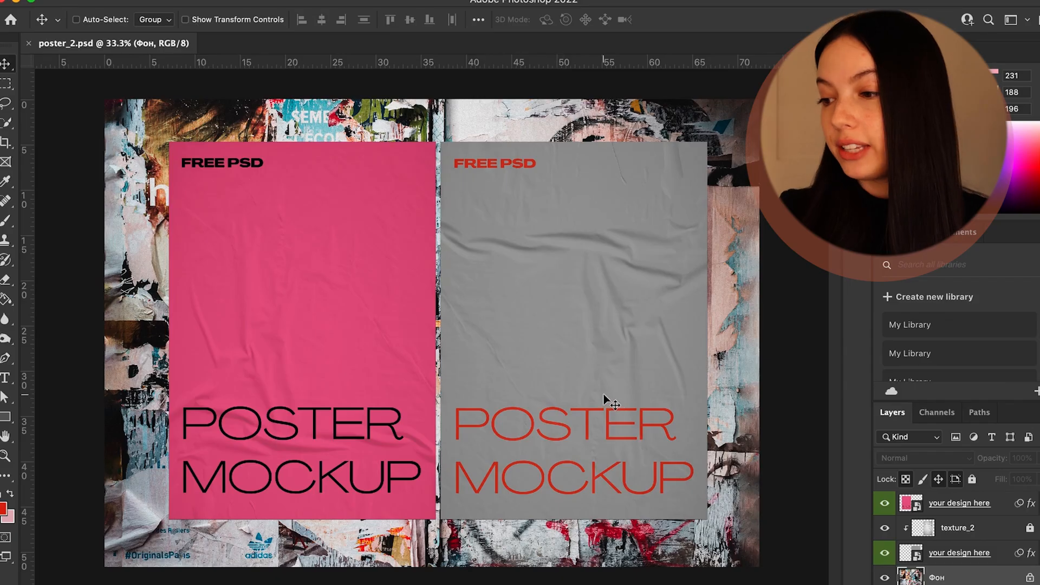
Step: In Photoshop's poster_2.psd mockup, open the pink poster's smart object and paste the first poster design into it
{"action": "double_click", "coordinate": [909, 505]}
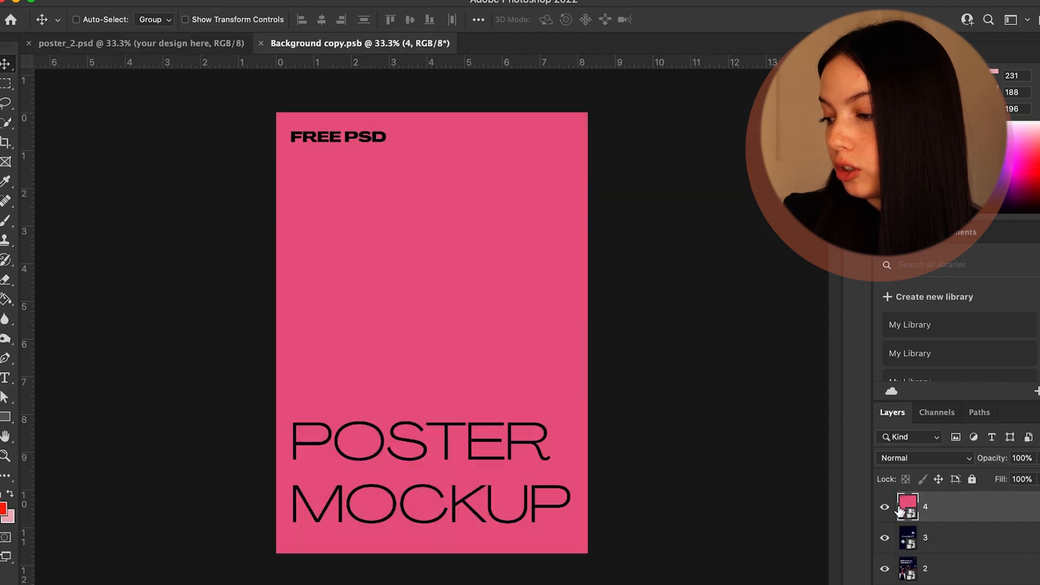
{"action": "key", "text": "ctrl+v"}
{"action": "key", "text": "Return"}
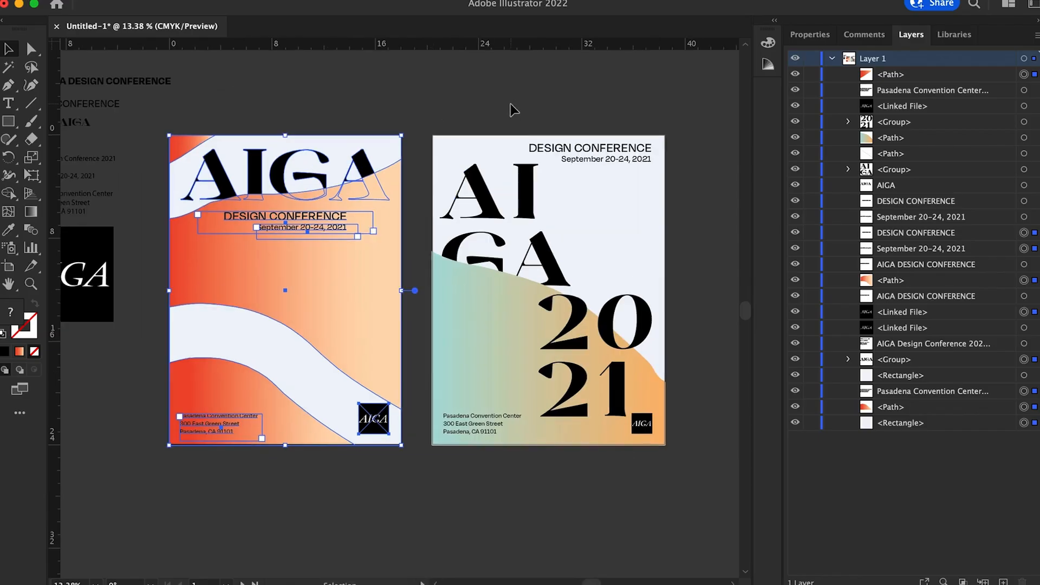
Step: Copy the second poster from Illustrator and paste it as a Smart Object into Photoshop's grey mockup poster, scaled to cover the canvas
{"action": "left_click_drag", "start_coordinate": [412, 130], "coordinate": [686, 470]}
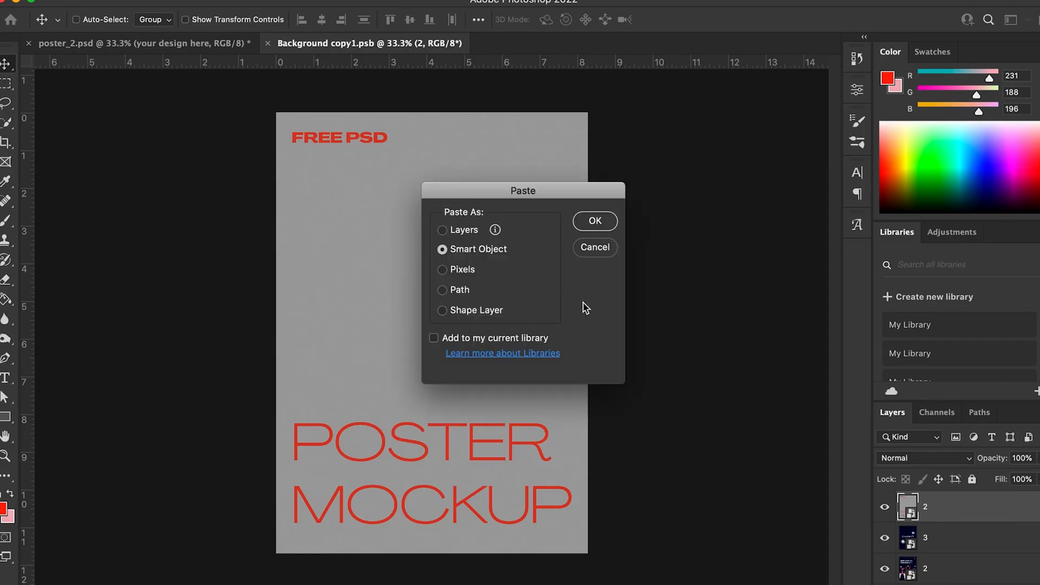
{"action": "key", "text": "Return"}
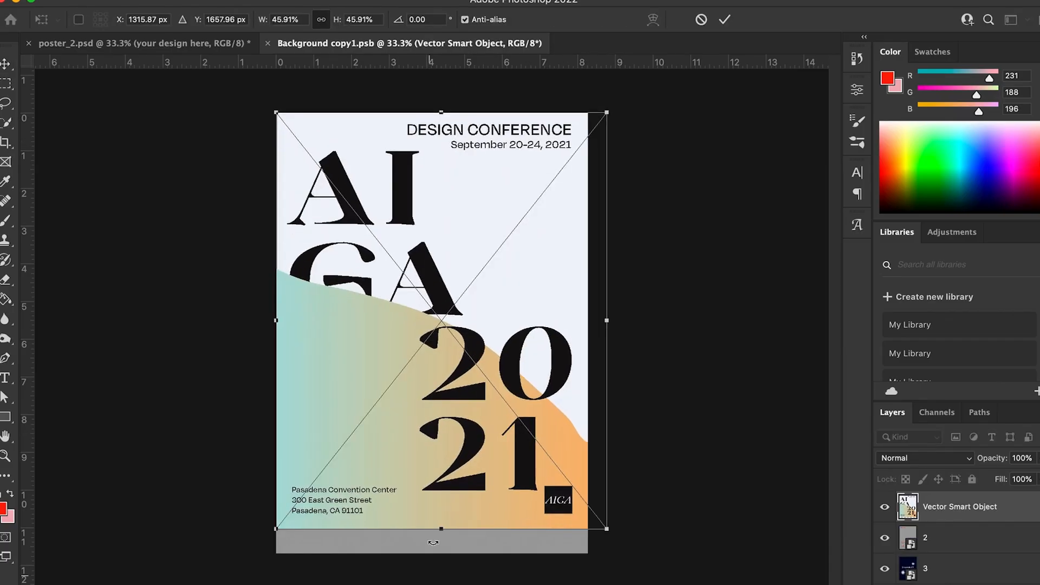
{"action": "left_click_drag", "start_coordinate": [441, 529], "coordinate": [445, 555]}
{"action": "left_click", "coordinate": [268, 43]}
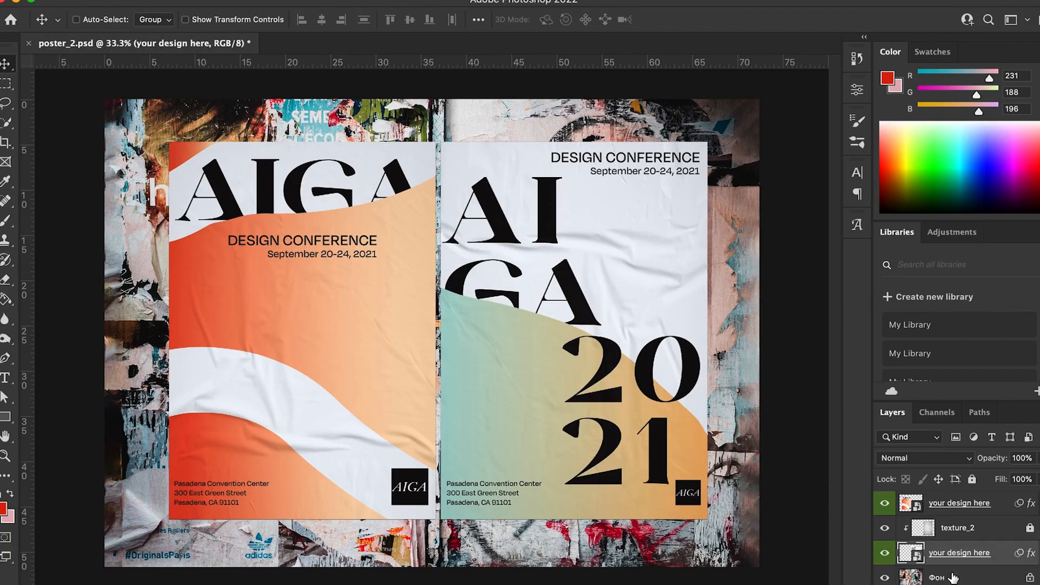